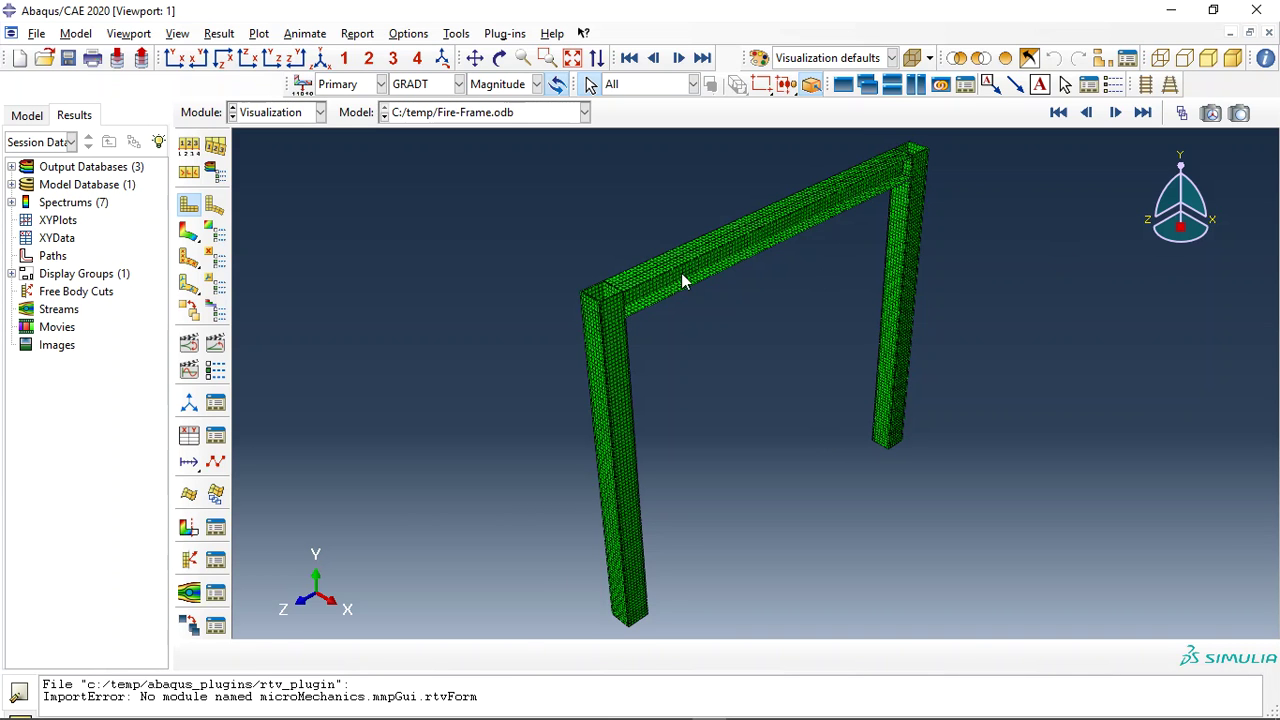
- Rotate the portal frame and contour the Fire-Frame results by NT11 temperature, about 503 to 995
click(499, 57)
drag(686, 373, 559, 332)
click(189, 231)
click(428, 84)
click(414, 126)
key(Escape)
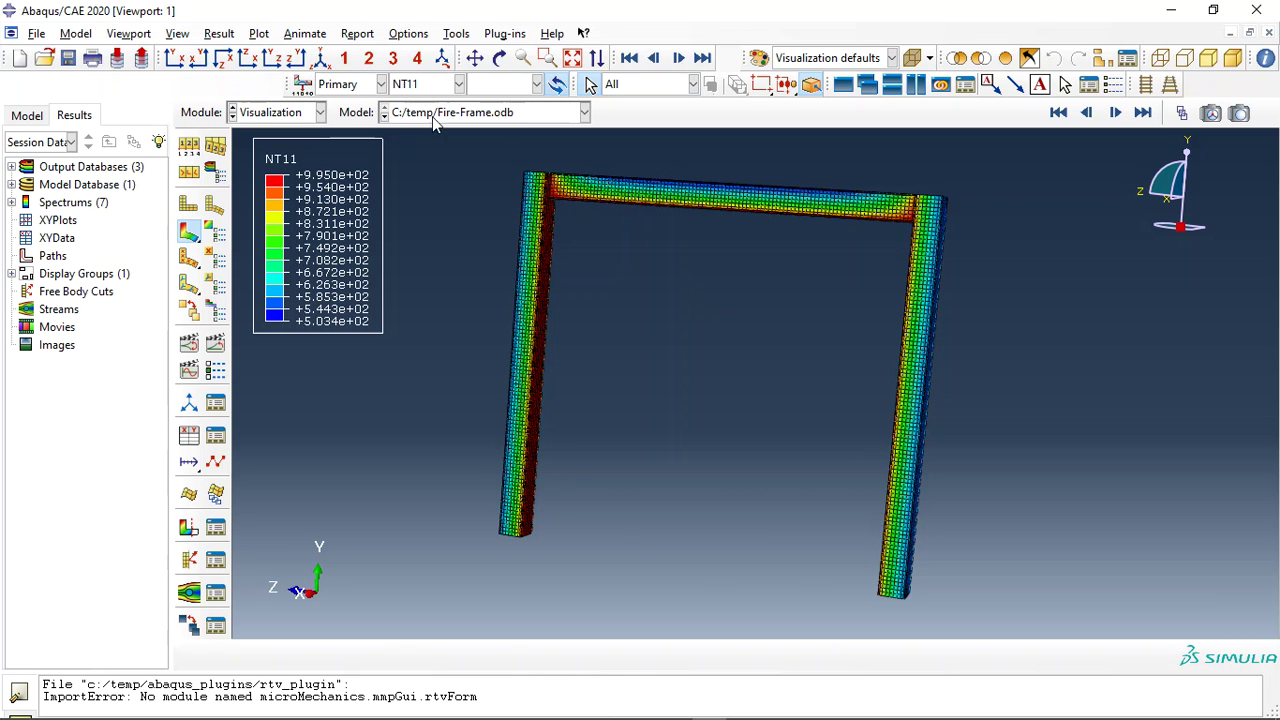
click(499, 58)
drag(600, 163, 909, 208)
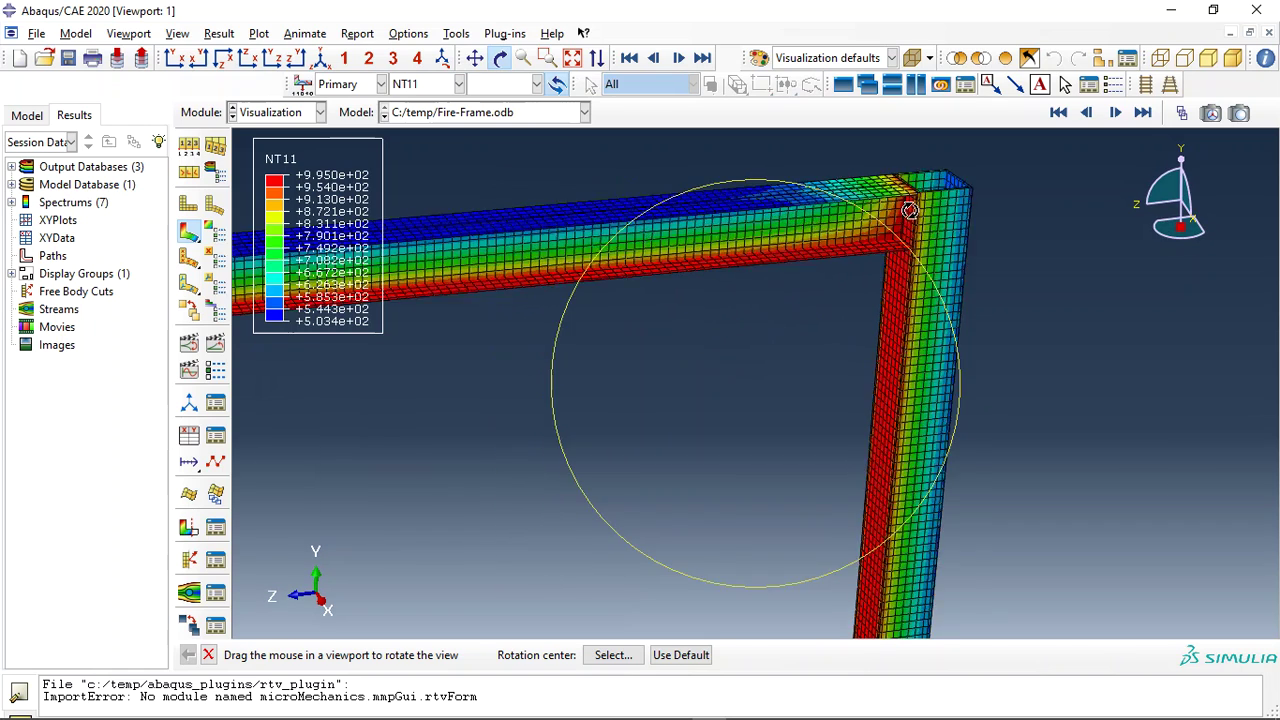
click(188, 146)
click(406, 232)
click(321, 465)
click(406, 210)
click(224, 210)
click(321, 465)
click(242, 465)
drag(1052, 209, 735, 412)
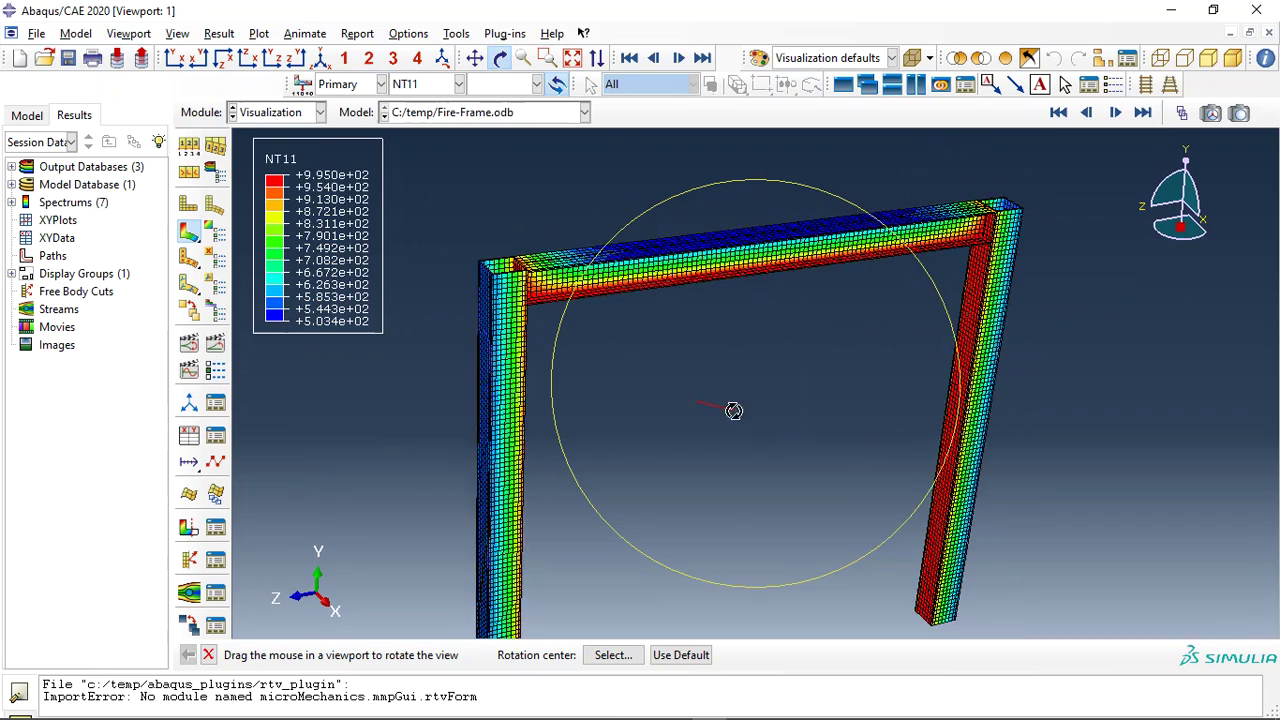
scroll(1000, 200, up, 5)
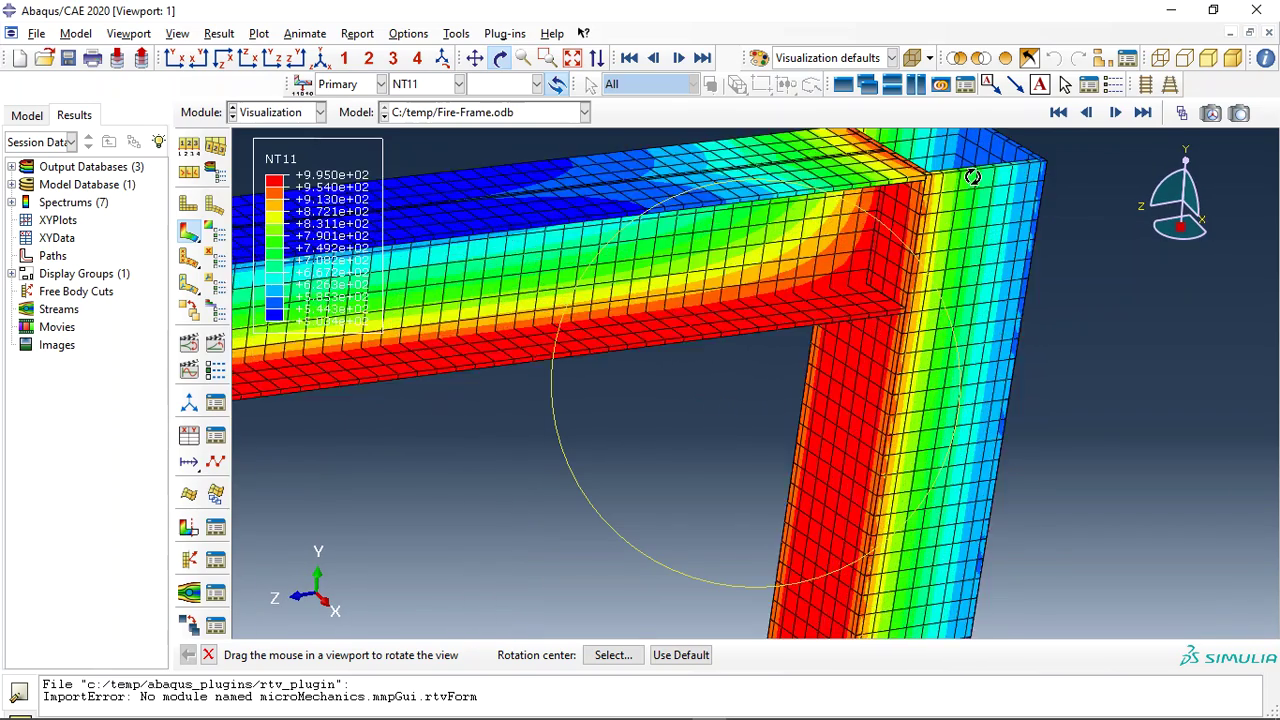
scroll(972, 177, up, 2)
key(Escape)
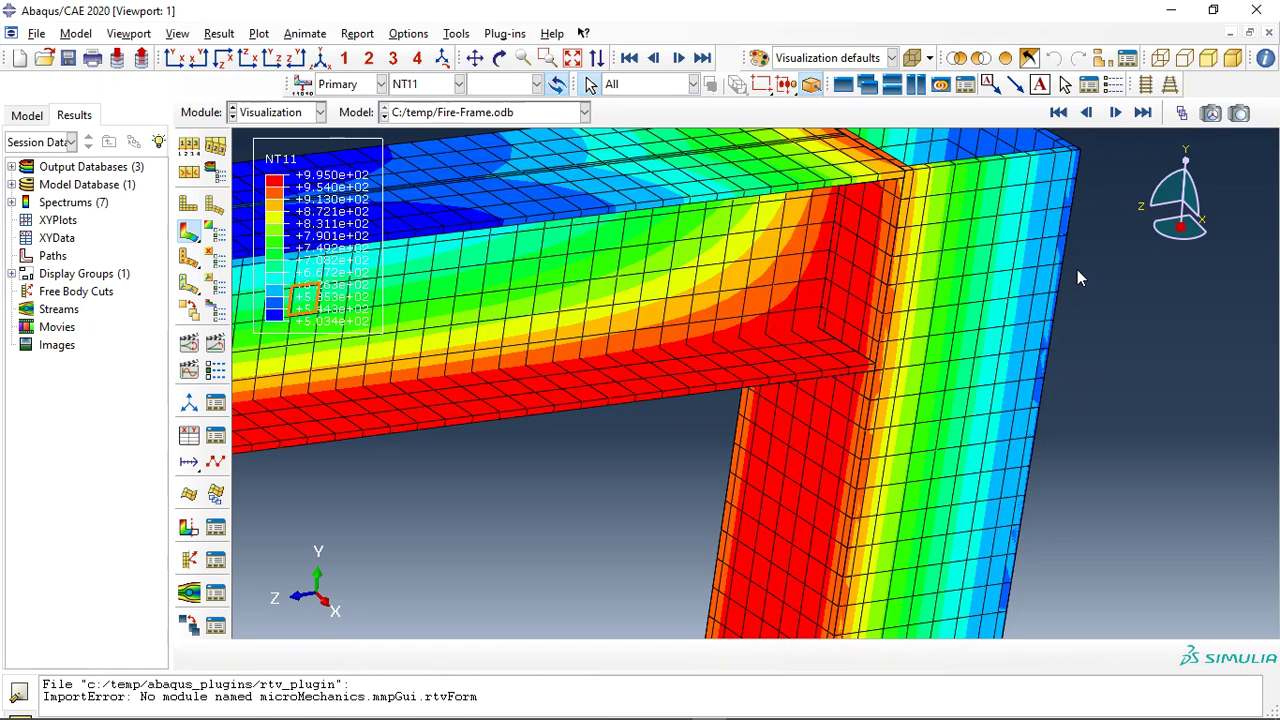
scroll(1077, 269, down, 10)
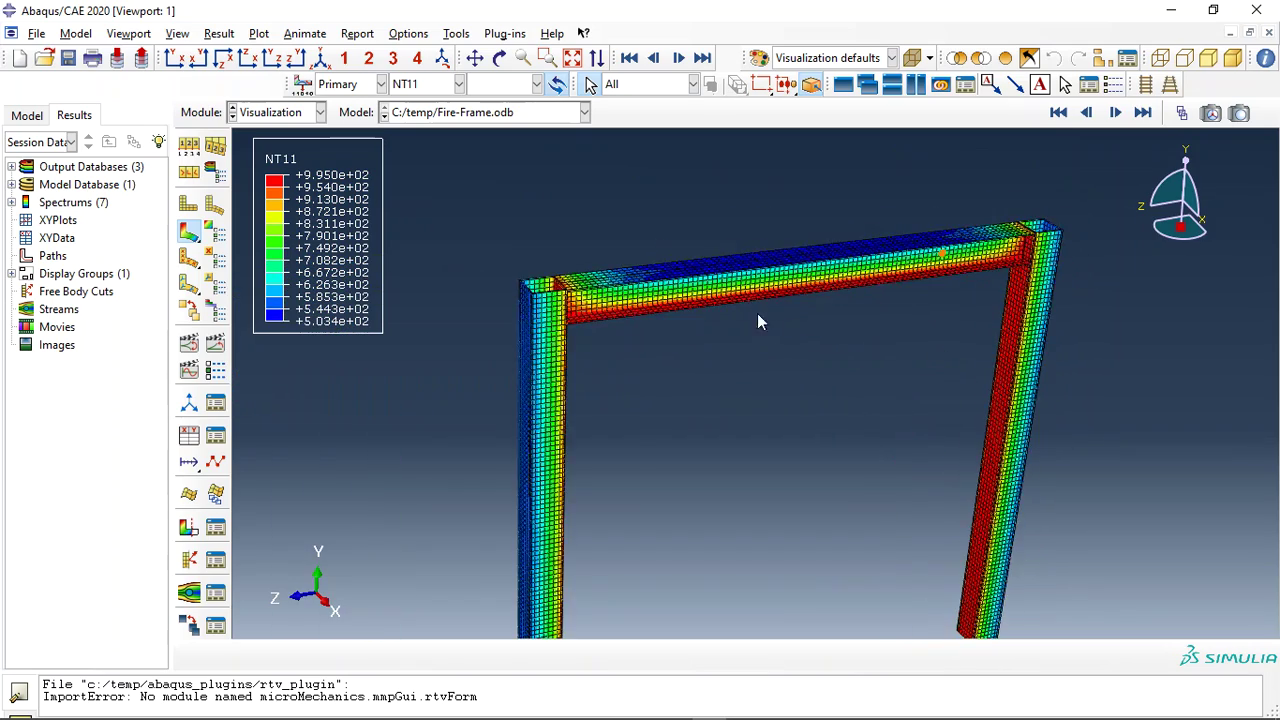
scroll(791, 332, down, 3)
scroll(794, 374, up, 6)
scroll(852, 497, up, 1)
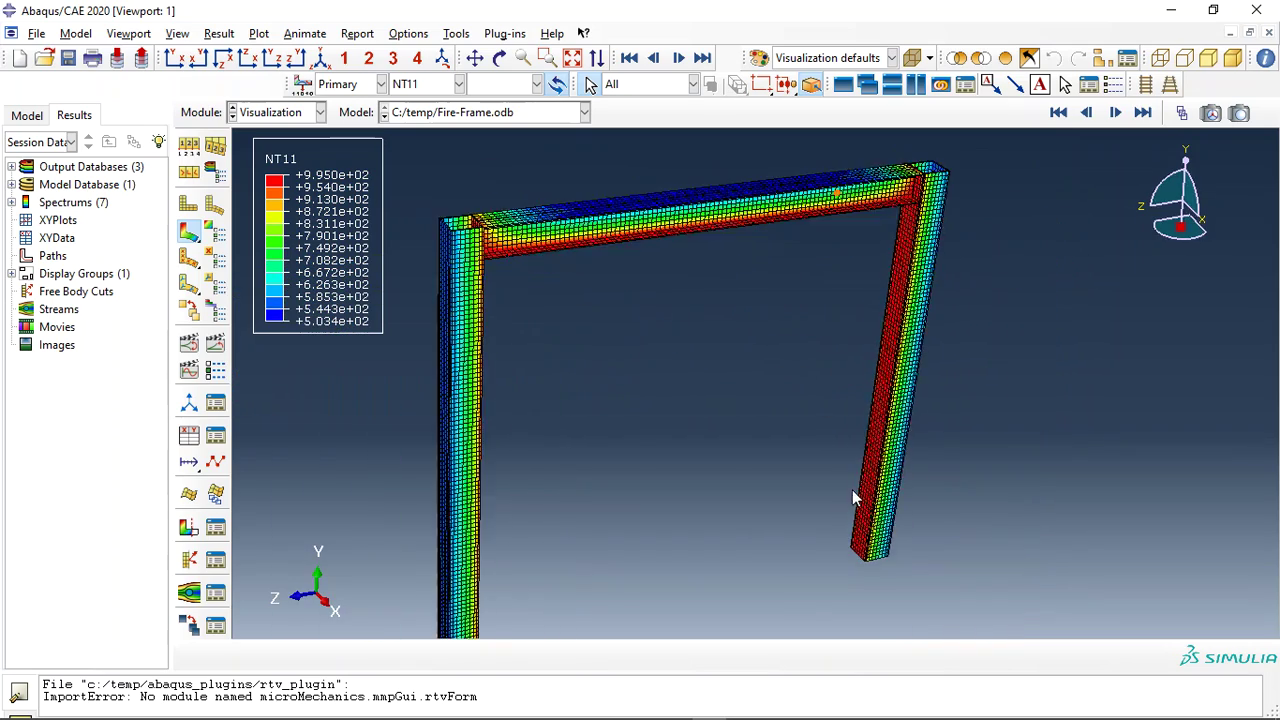
- Change the Fire-Frame contour variable to HFL heat flux magnitude and tilt the view slightly
click(420, 85)
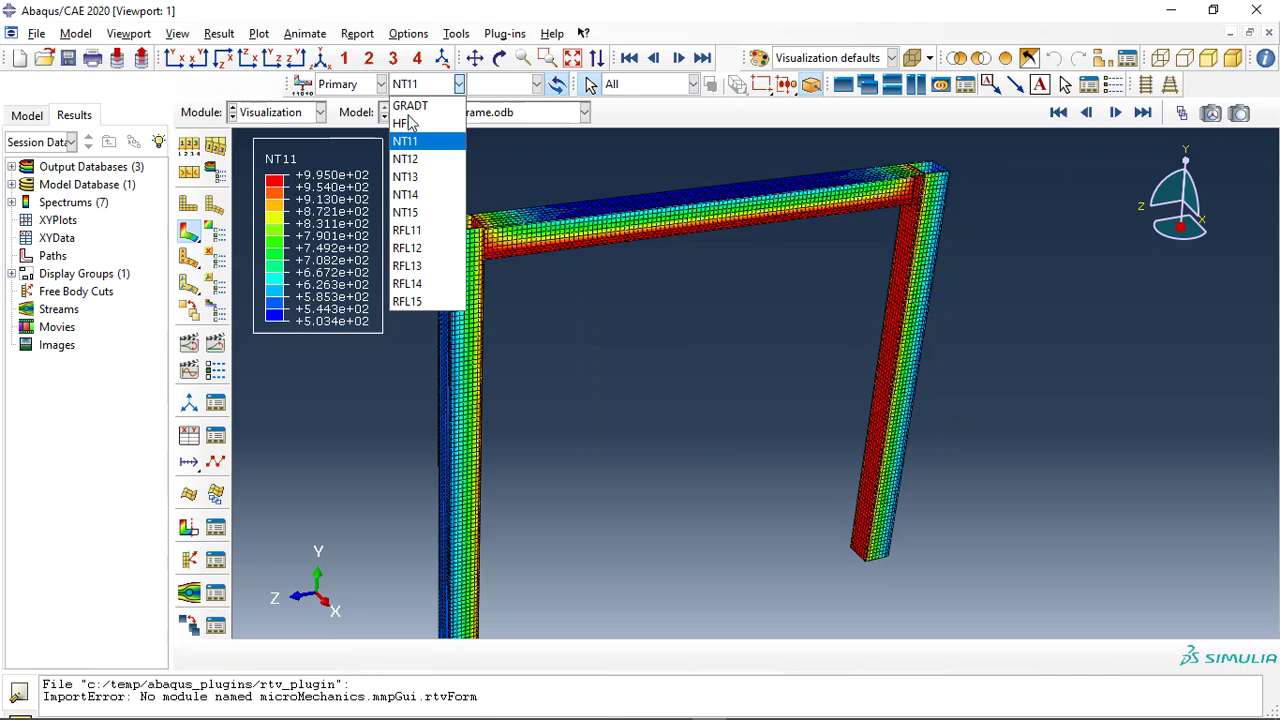
click(405, 123)
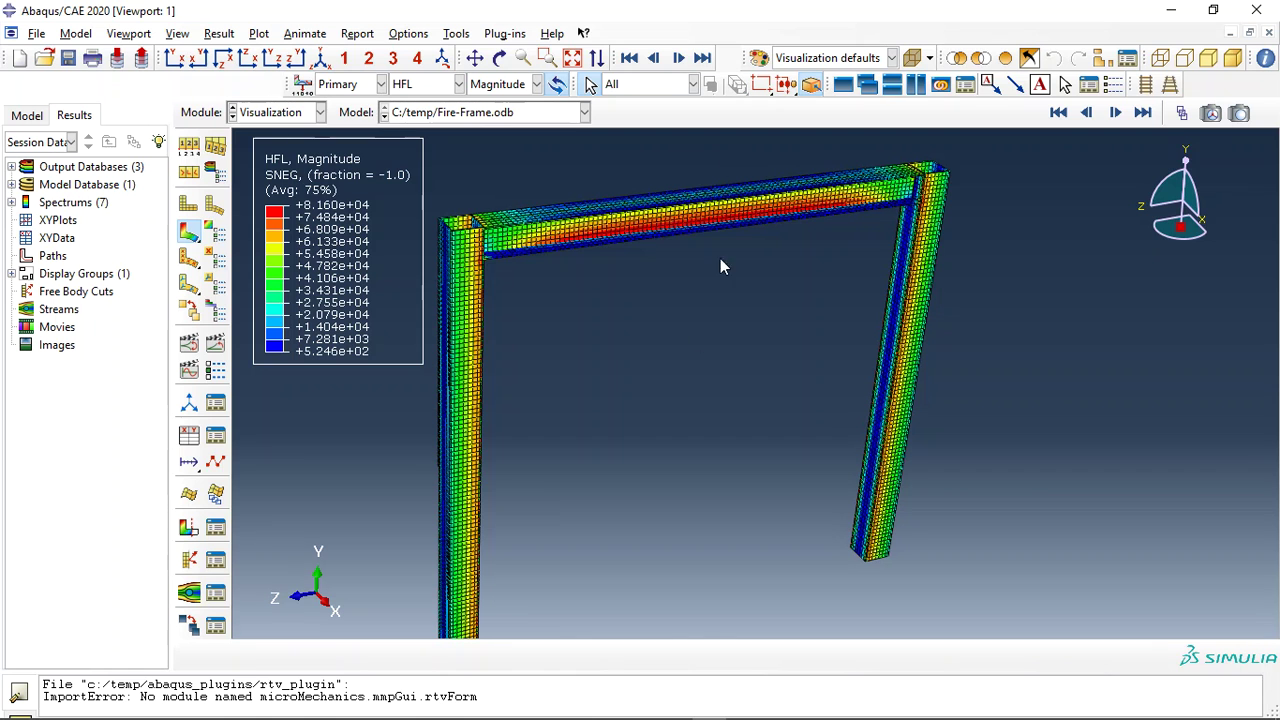
ctrl+alt+drag(490, 240, 451, 174)
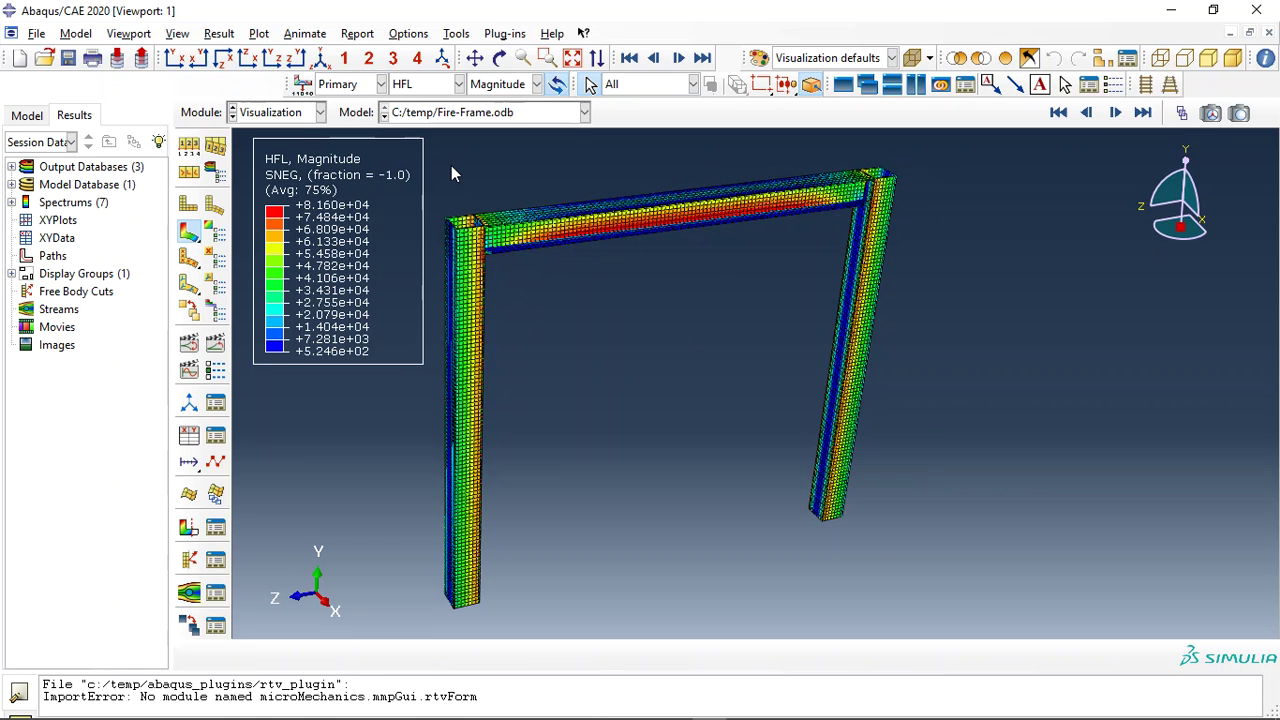
- Switch to C:/temp/Static-Frame.odb and contour it by S Mises stress, after briefly trying NT11
click(432, 116)
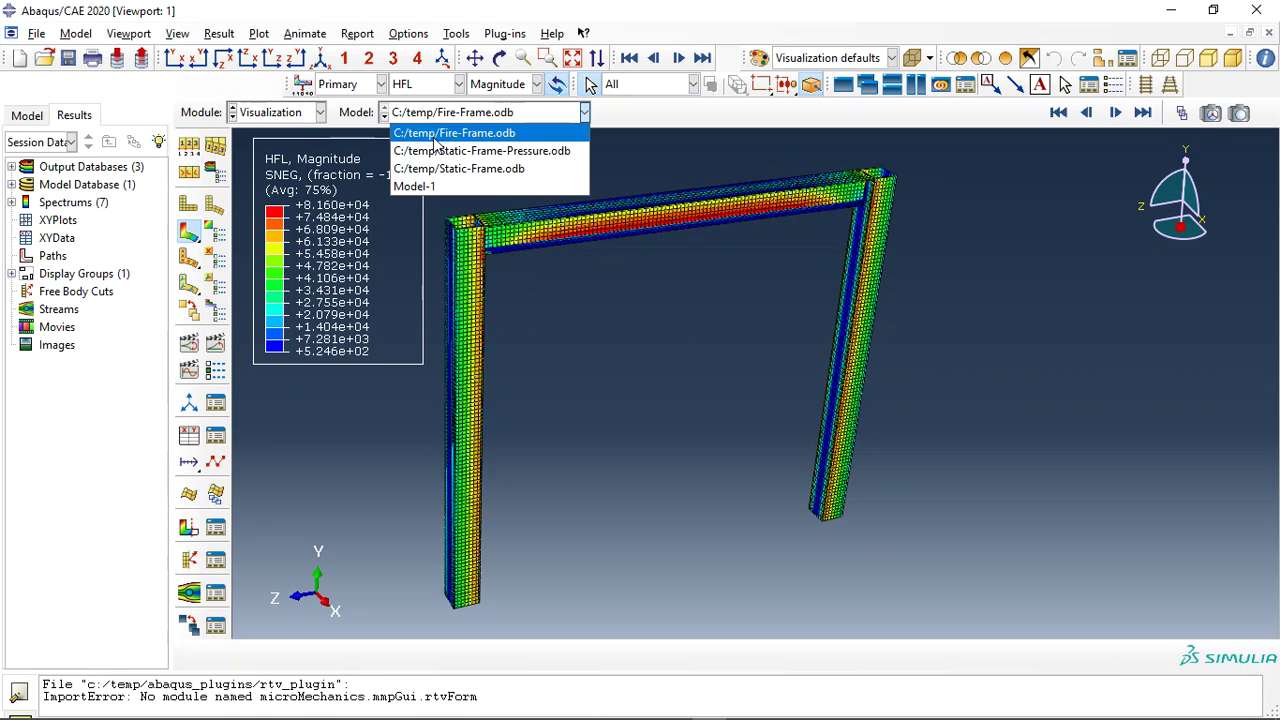
click(484, 168)
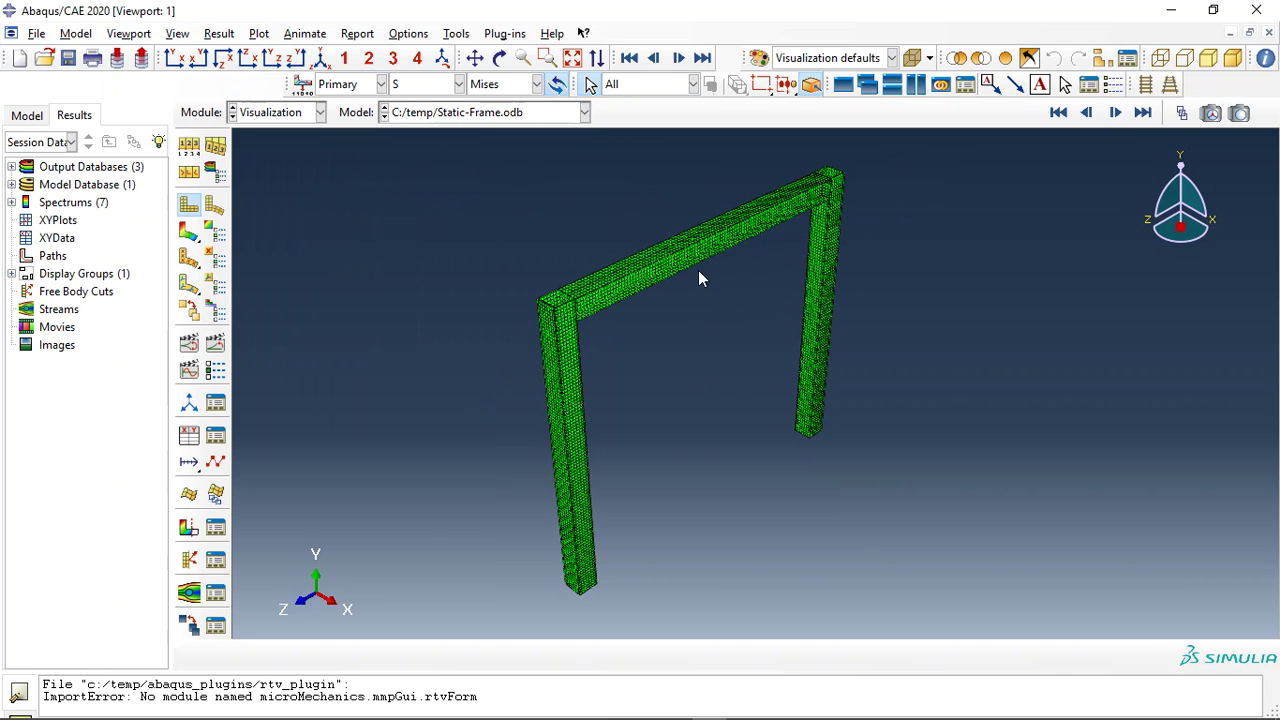
click(202, 232)
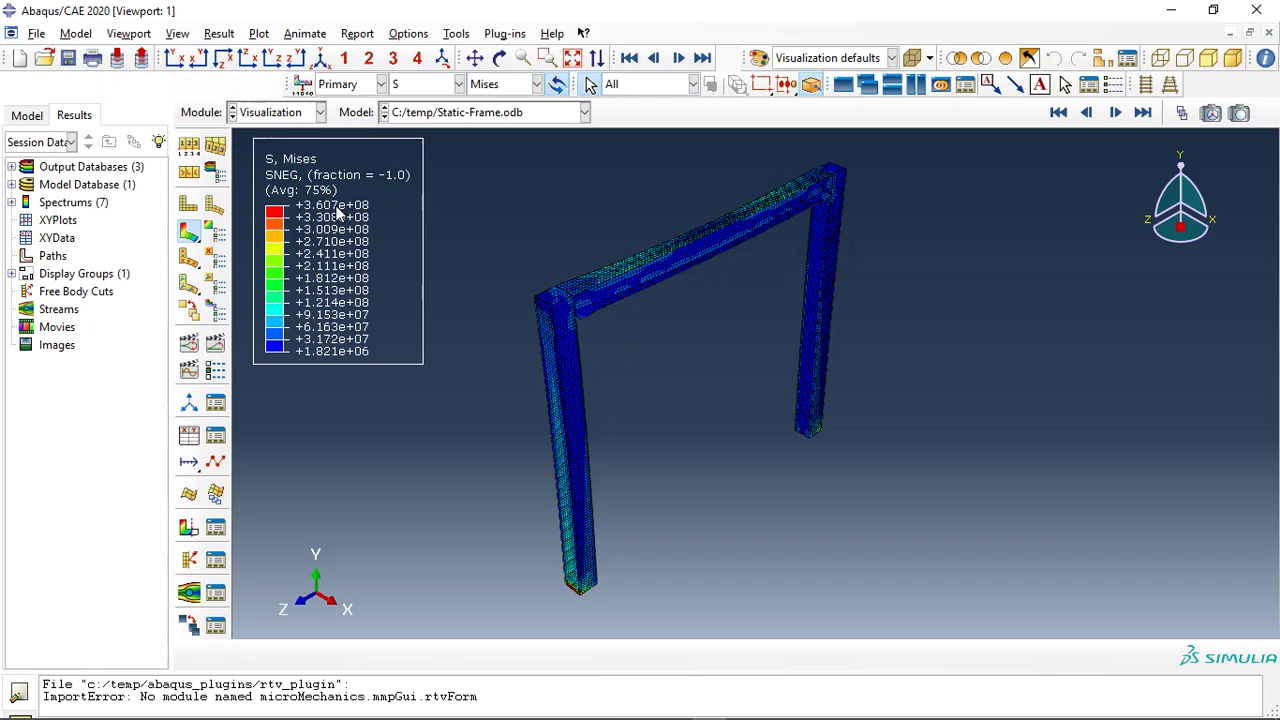
click(440, 84)
click(415, 137)
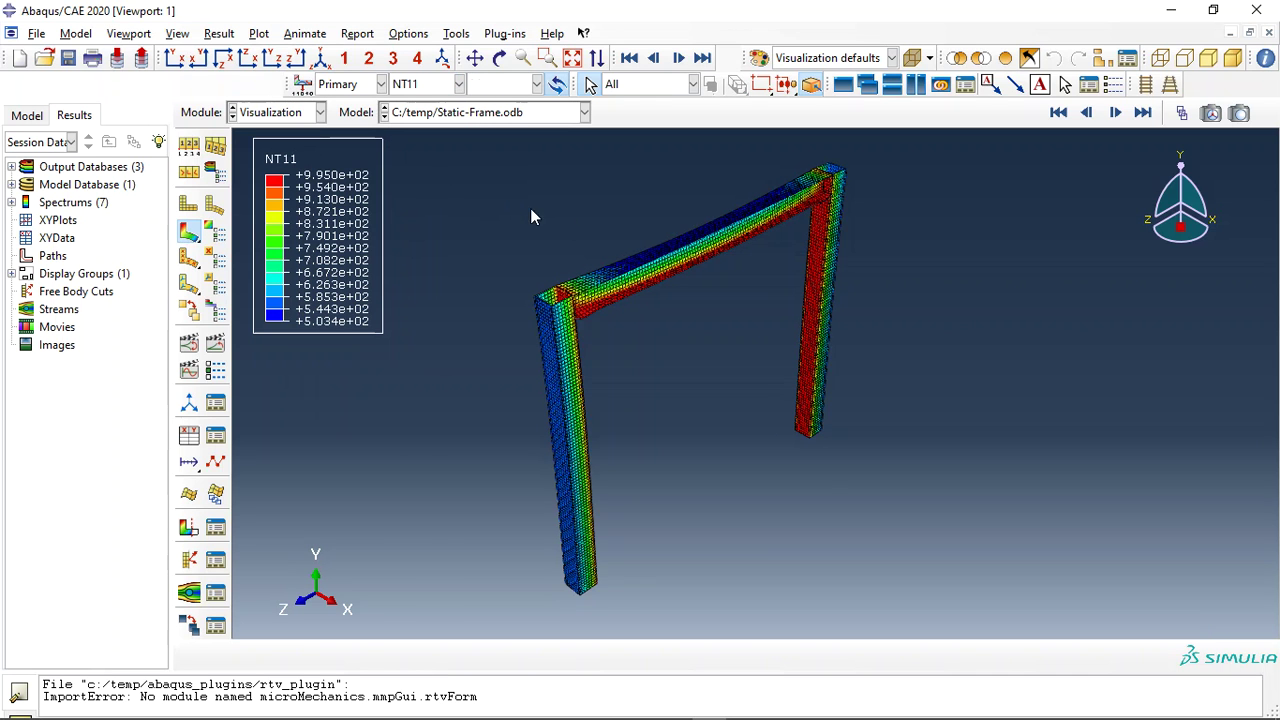
click(424, 85)
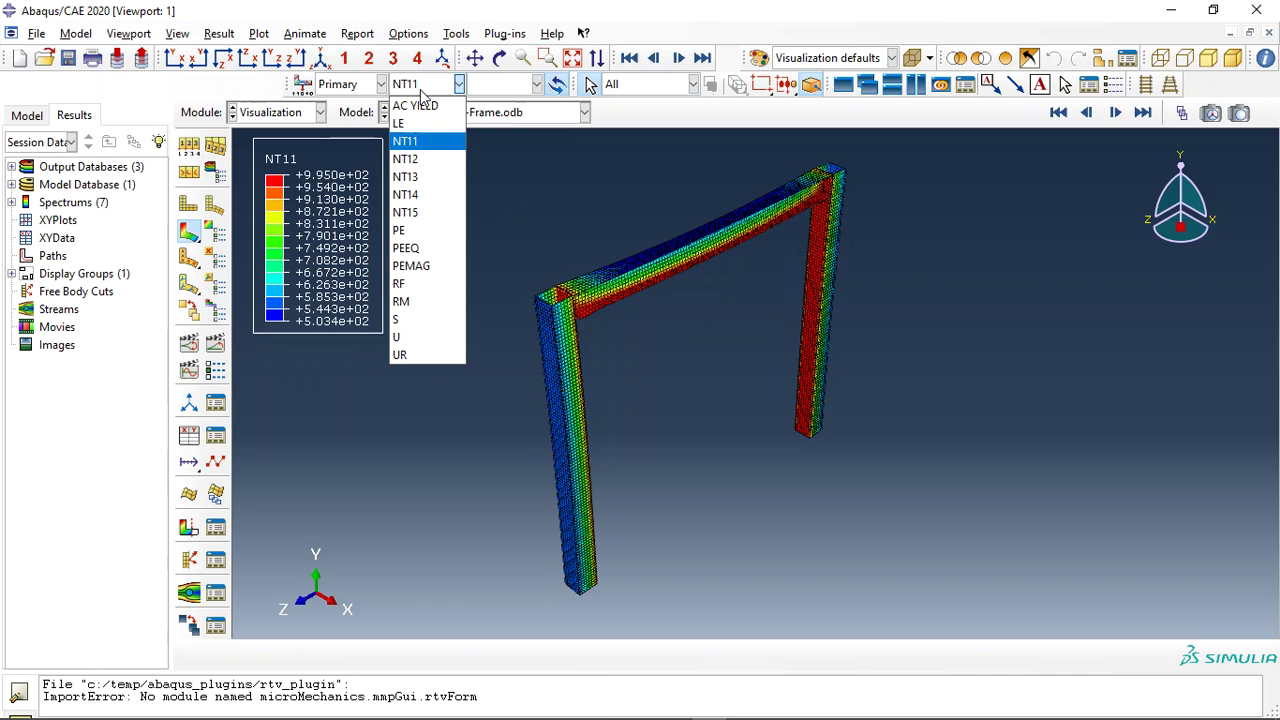
click(423, 320)
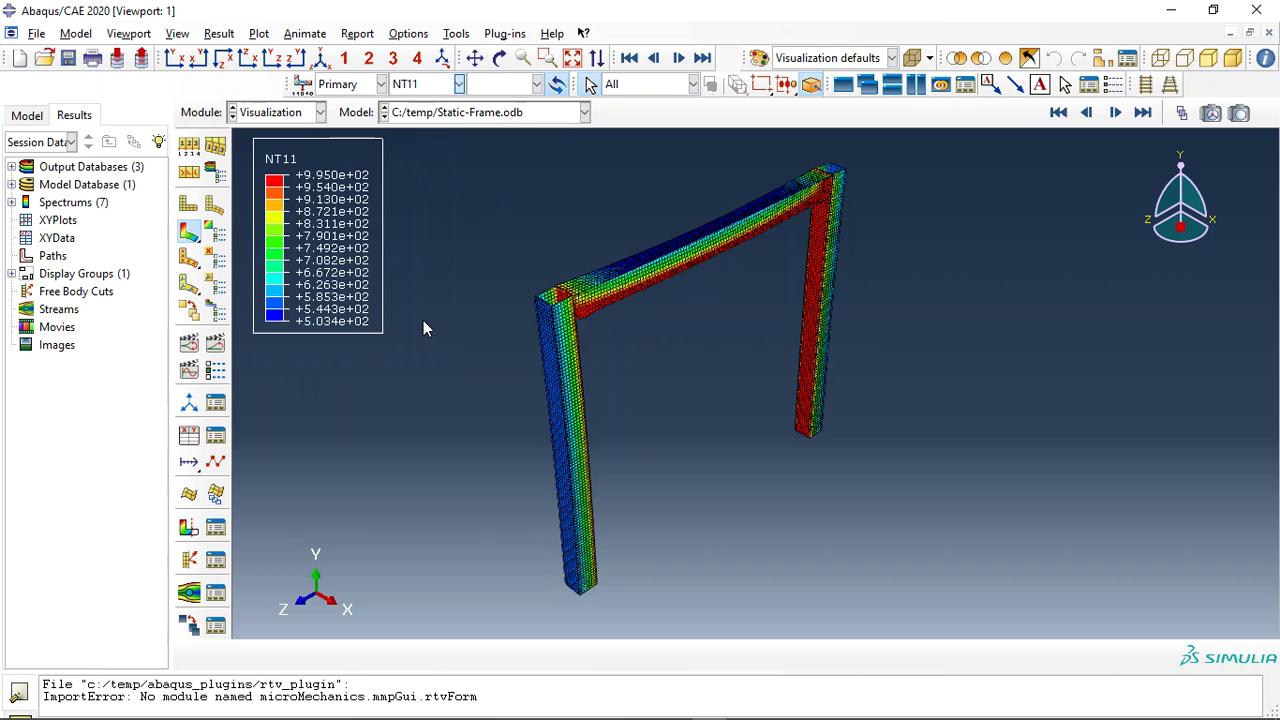
click(499, 58)
- Set the common plot options to show feature edges only, then rotate the frame
click(188, 203)
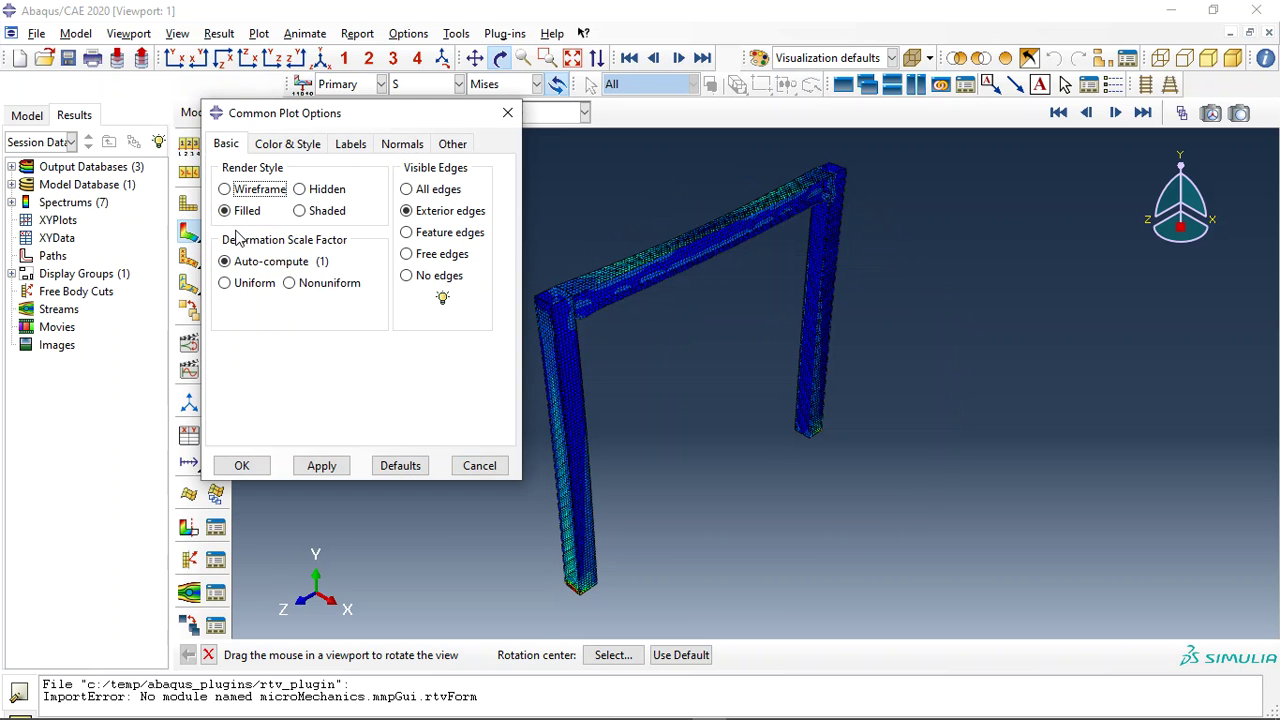
click(420, 234)
click(245, 466)
drag(623, 377, 757, 320)
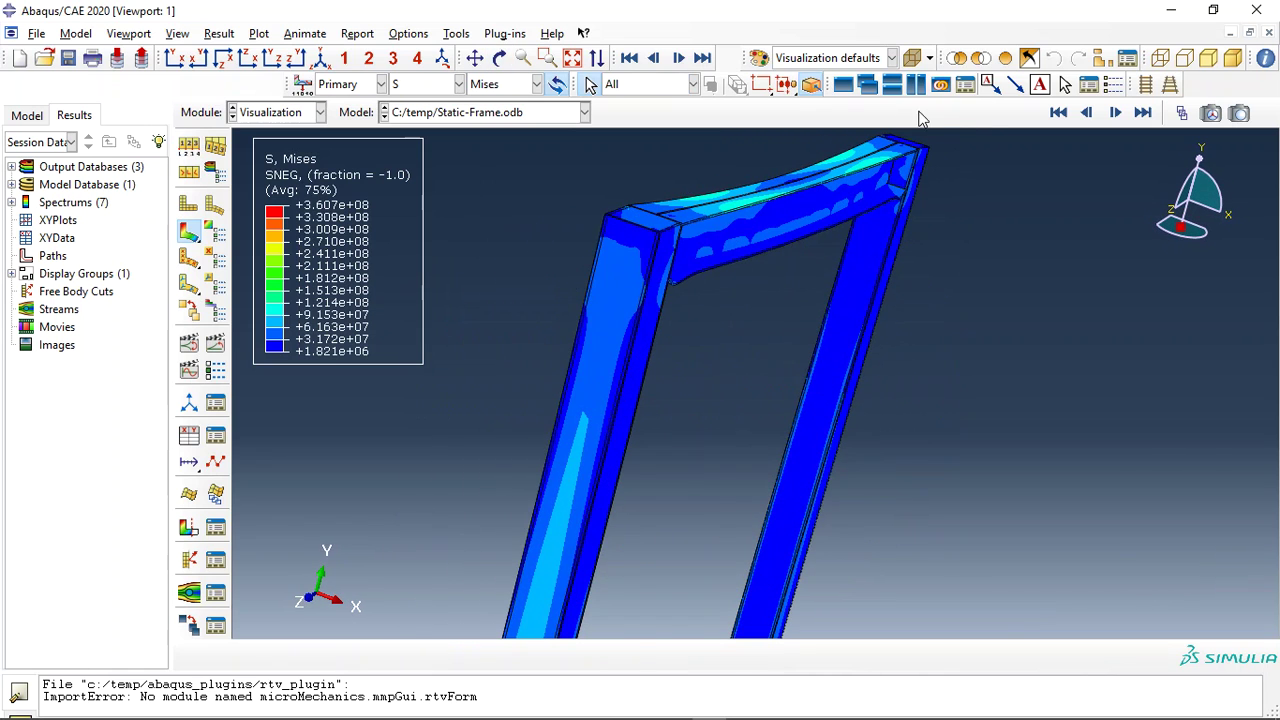
- Replace the display group with only the top beam part instance and rotate it
click(957, 58)
click(497, 656)
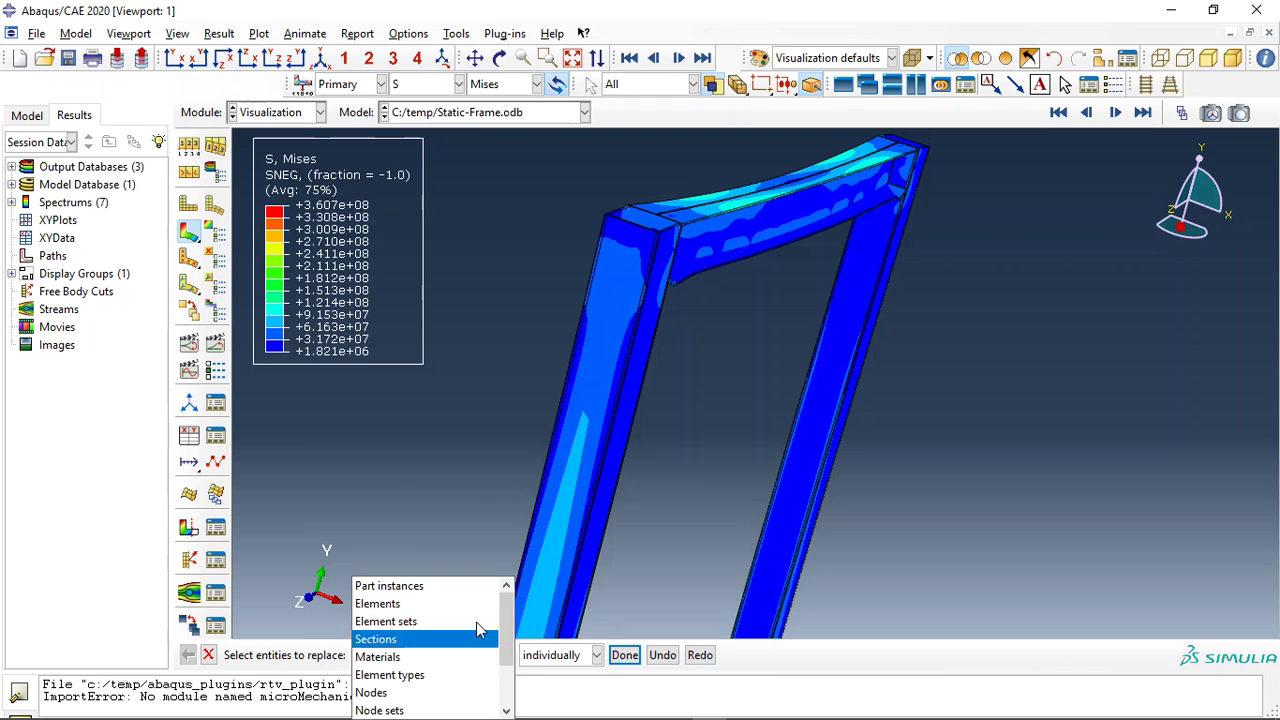
click(388, 503)
click(742, 257)
click(500, 58)
drag(710, 235, 820, 352)
- Restore the full frame in Z-Y side view and animate the Mises stress time history
click(946, 89)
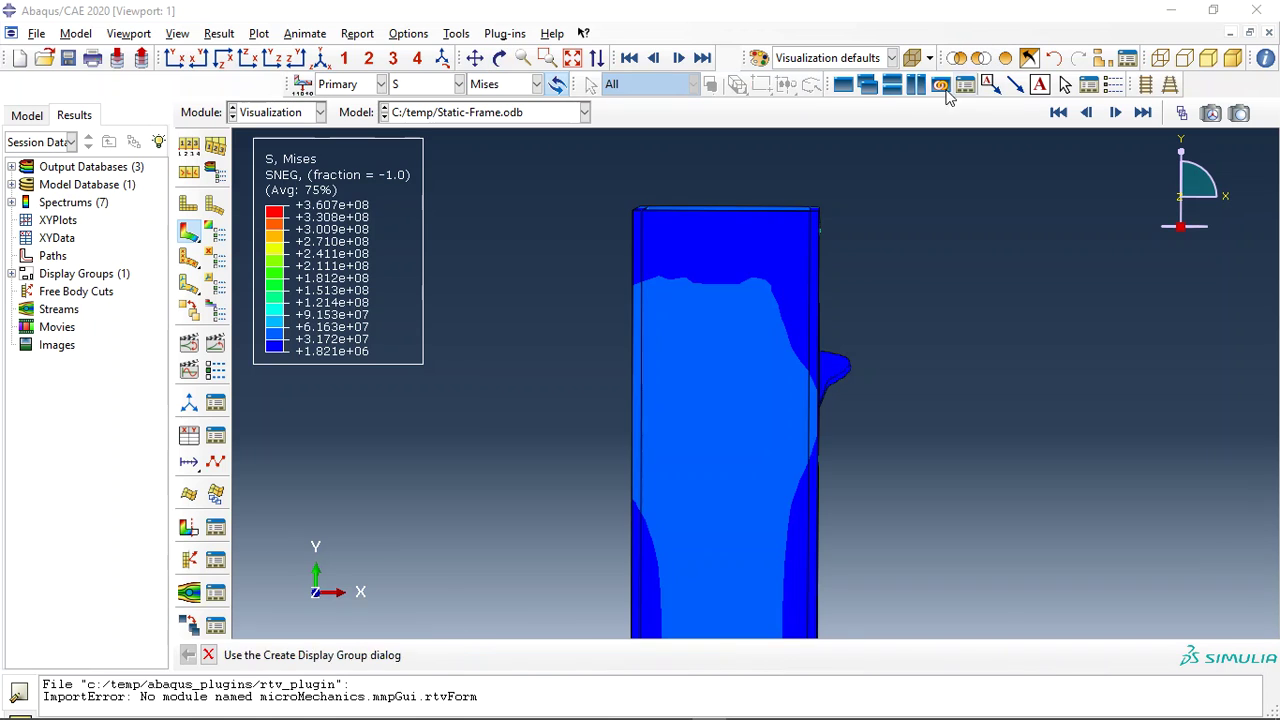
click(270, 60)
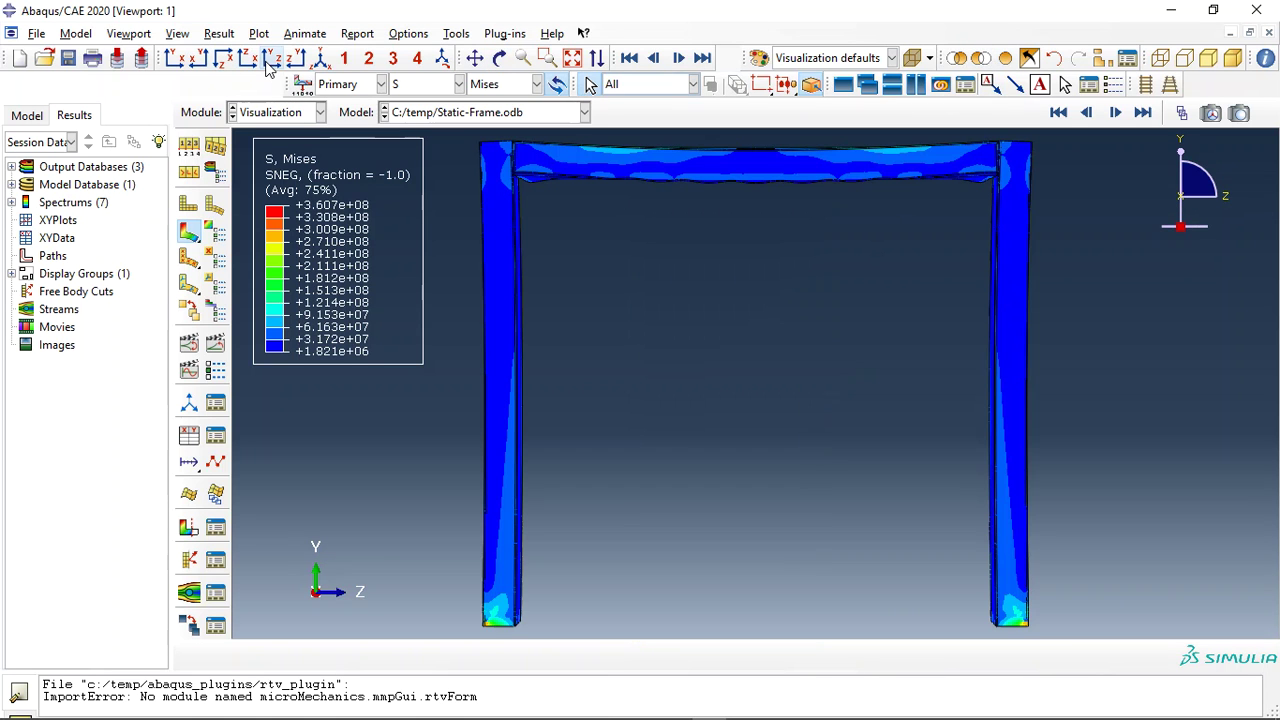
click(214, 344)
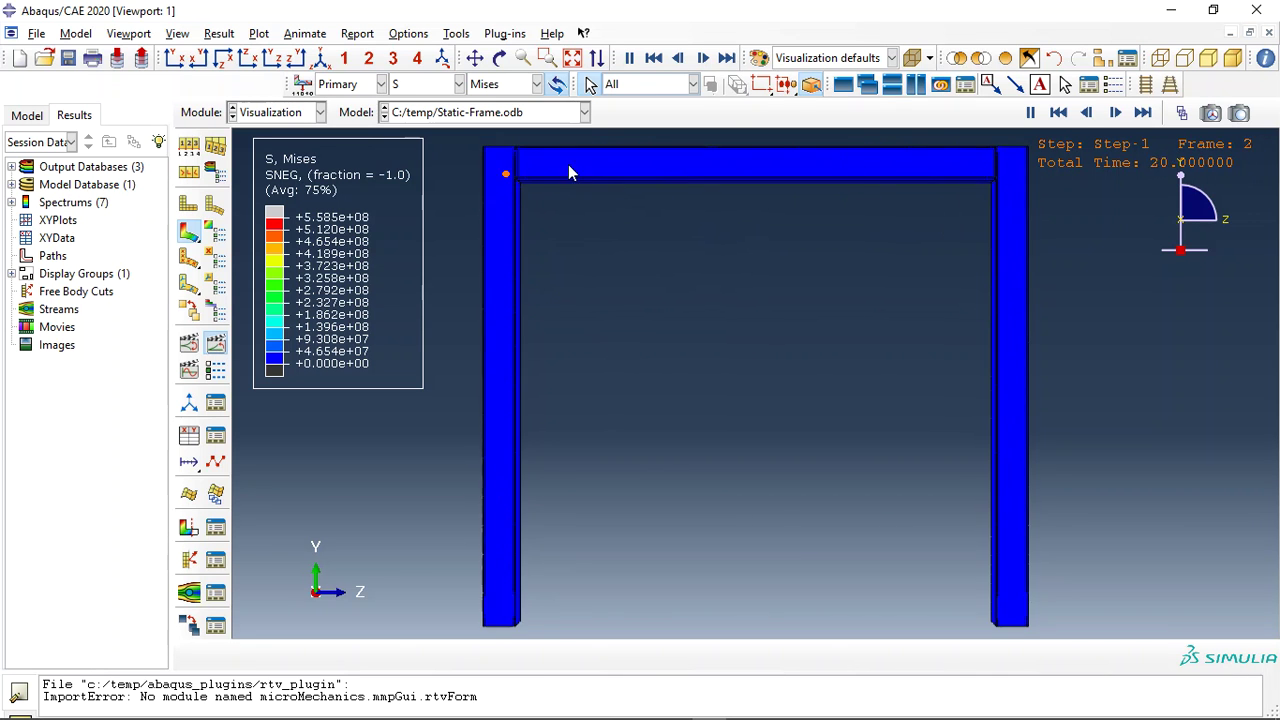
- Contour the static frame by PEEQ plastic strain, zoom on the corner joint, then auto-fit the view
click(423, 88)
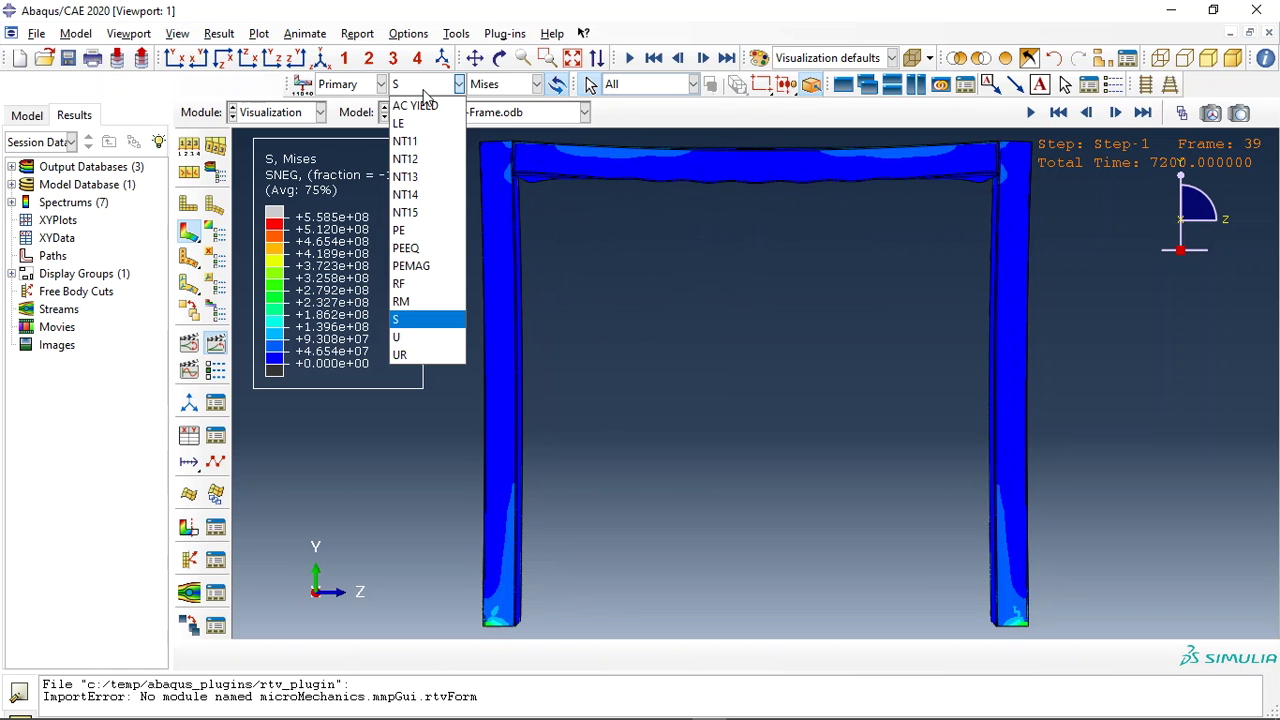
click(410, 248)
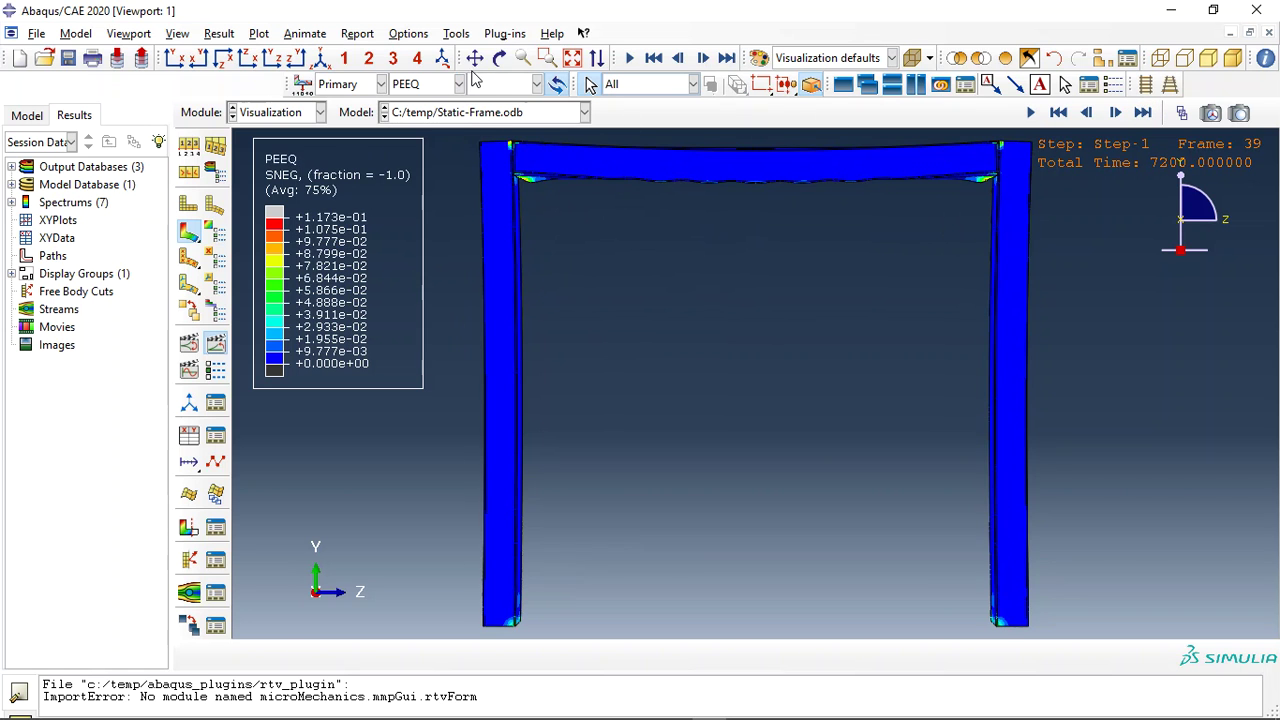
click(499, 57)
drag(883, 274, 716, 204)
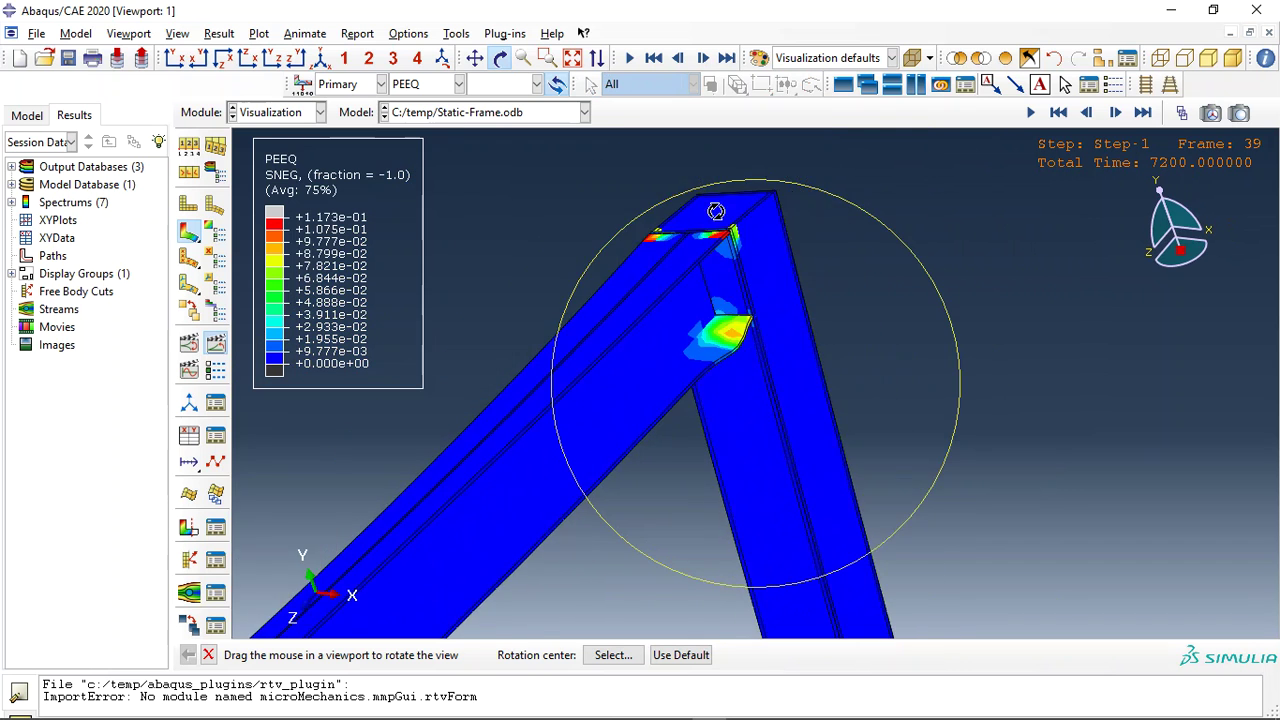
scroll(757, 240, down, 5)
key(Escape)
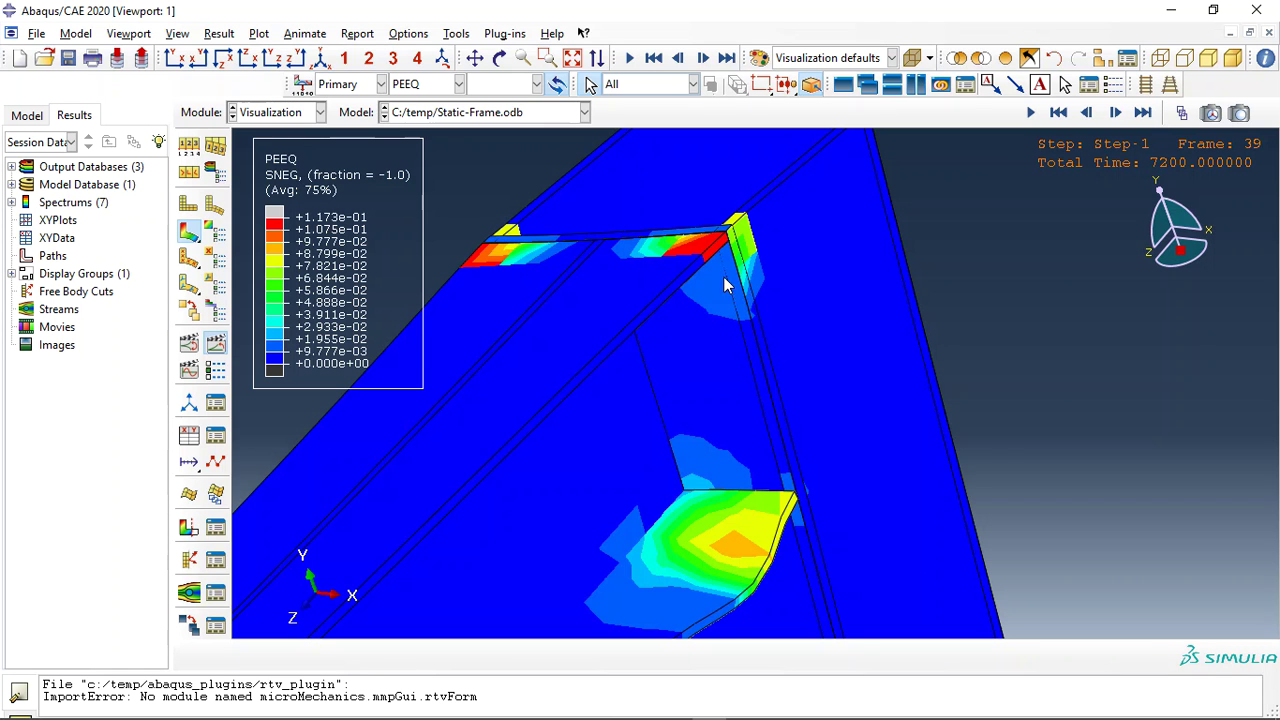
click(572, 58)
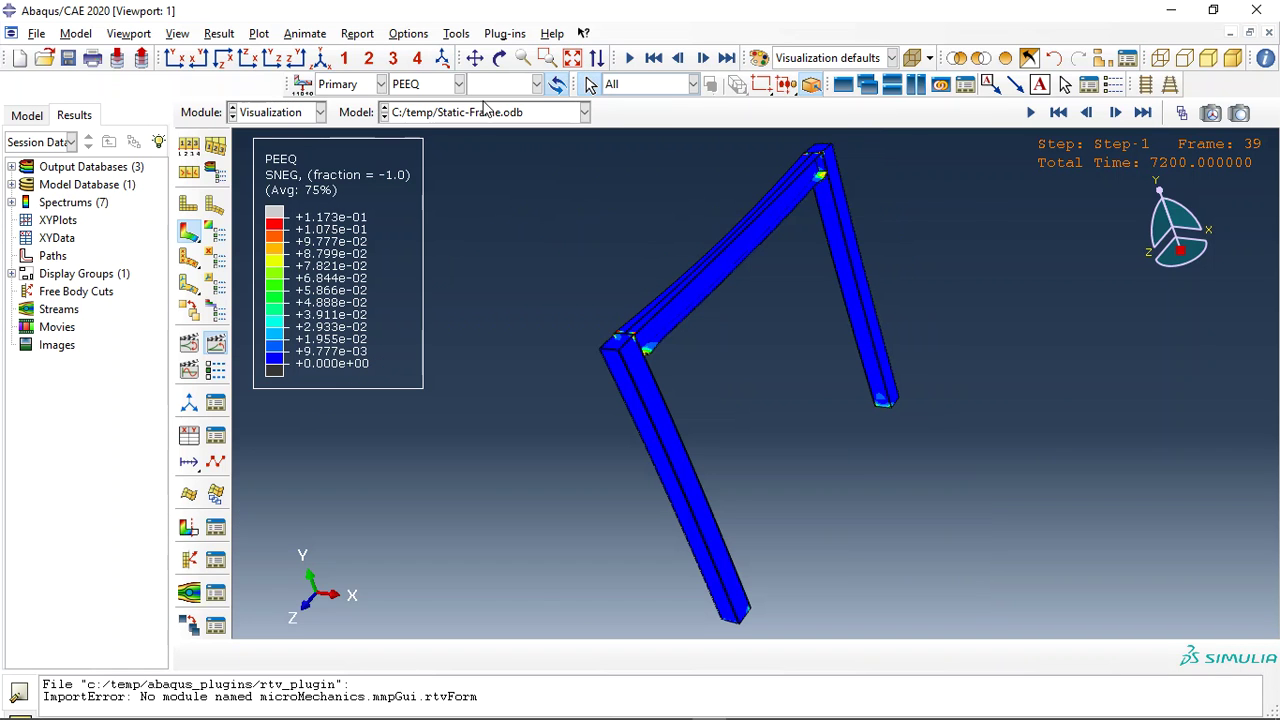
- Switch to the Static-Frame-Pressure results and plot their Mises stress contours
click(428, 116)
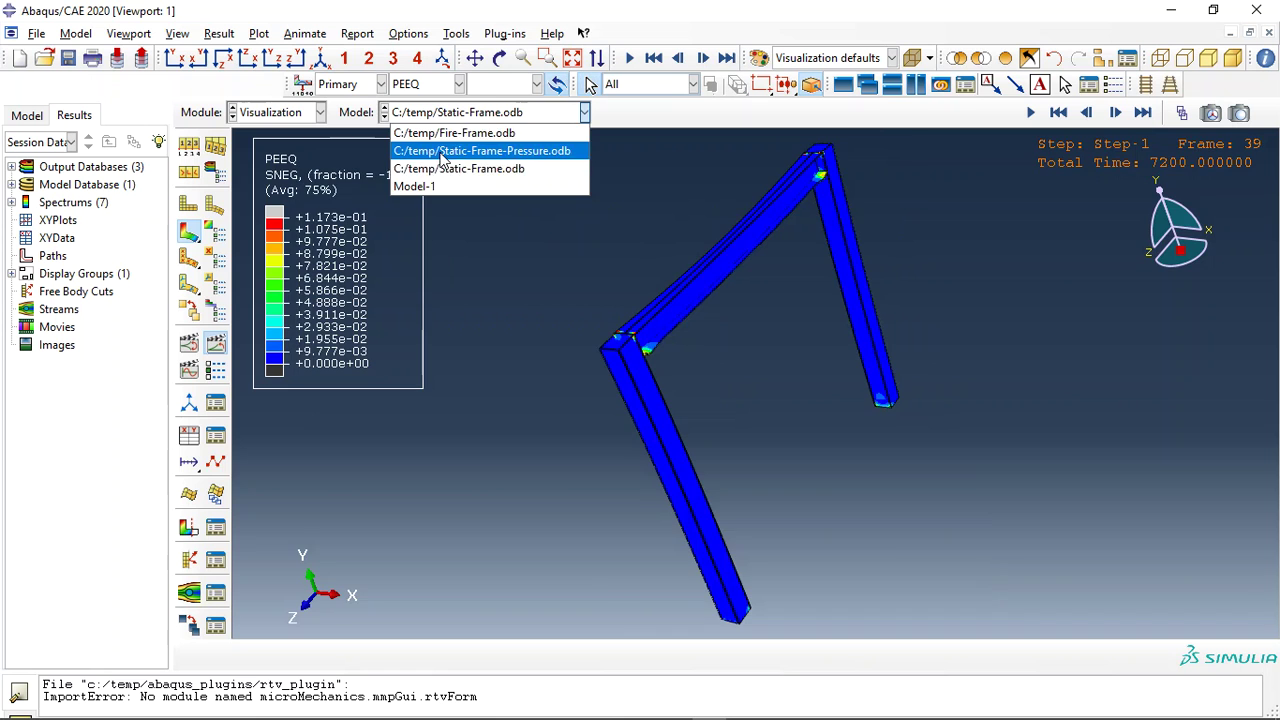
click(444, 156)
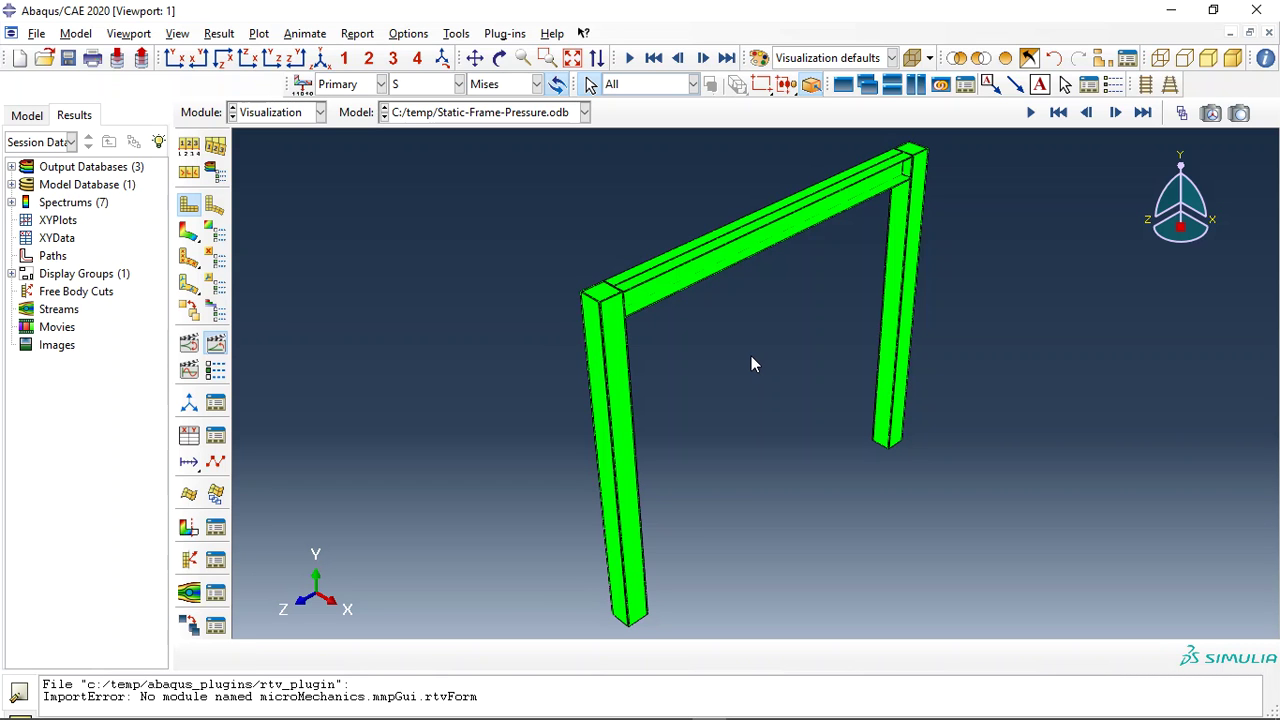
click(189, 233)
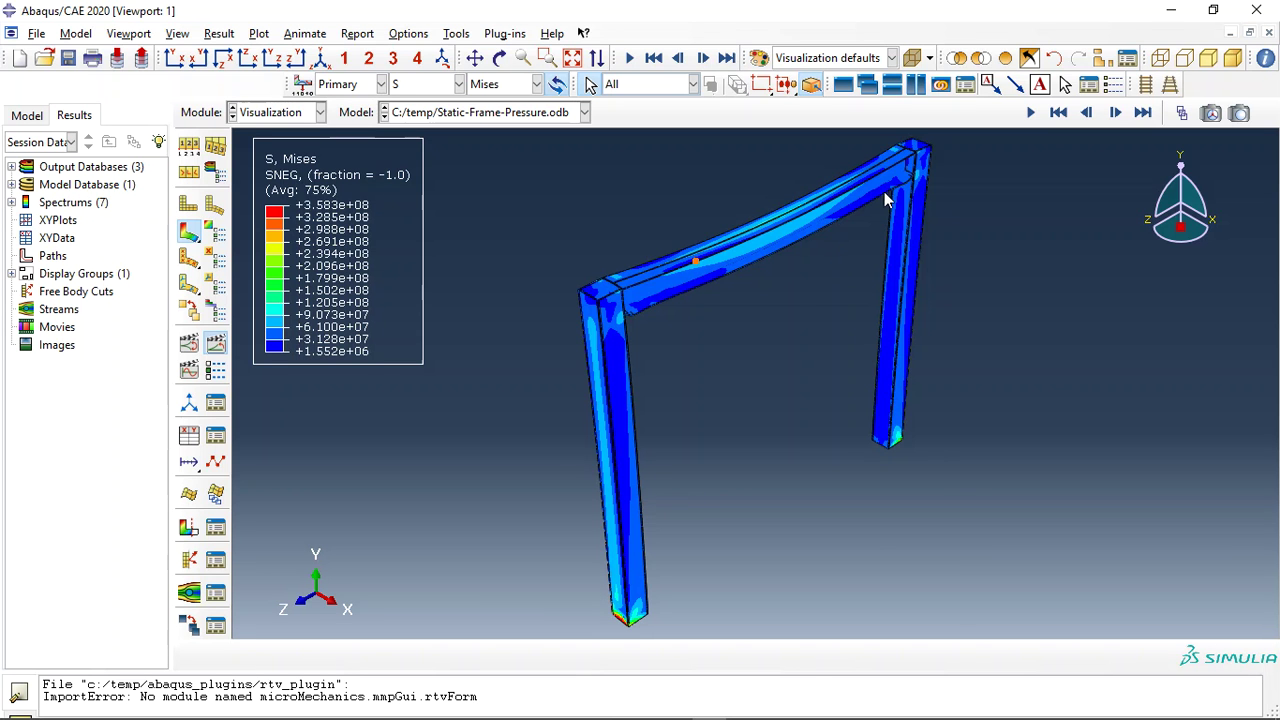
- Orbit the frame and isolate the top beam as the only displayed part
click(500, 58)
drag(690, 390, 837, 177)
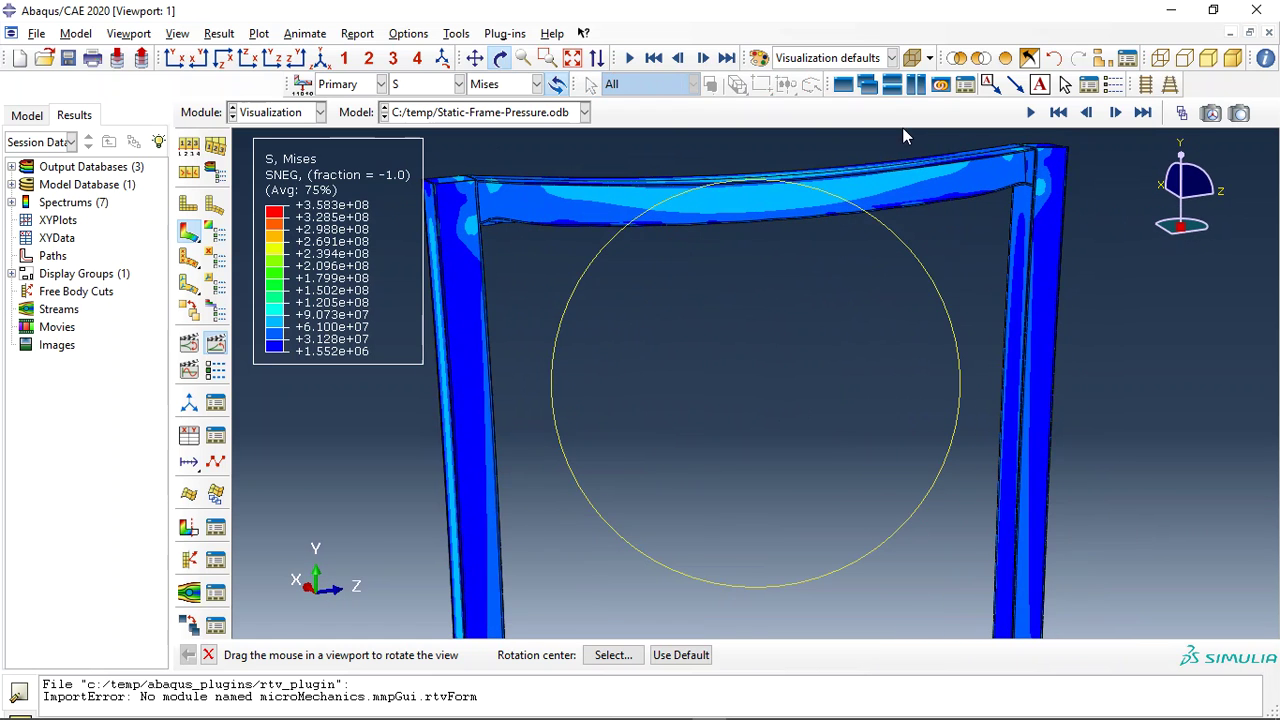
middle_click(824, 206)
click(824, 206)
middle_click(690, 281)
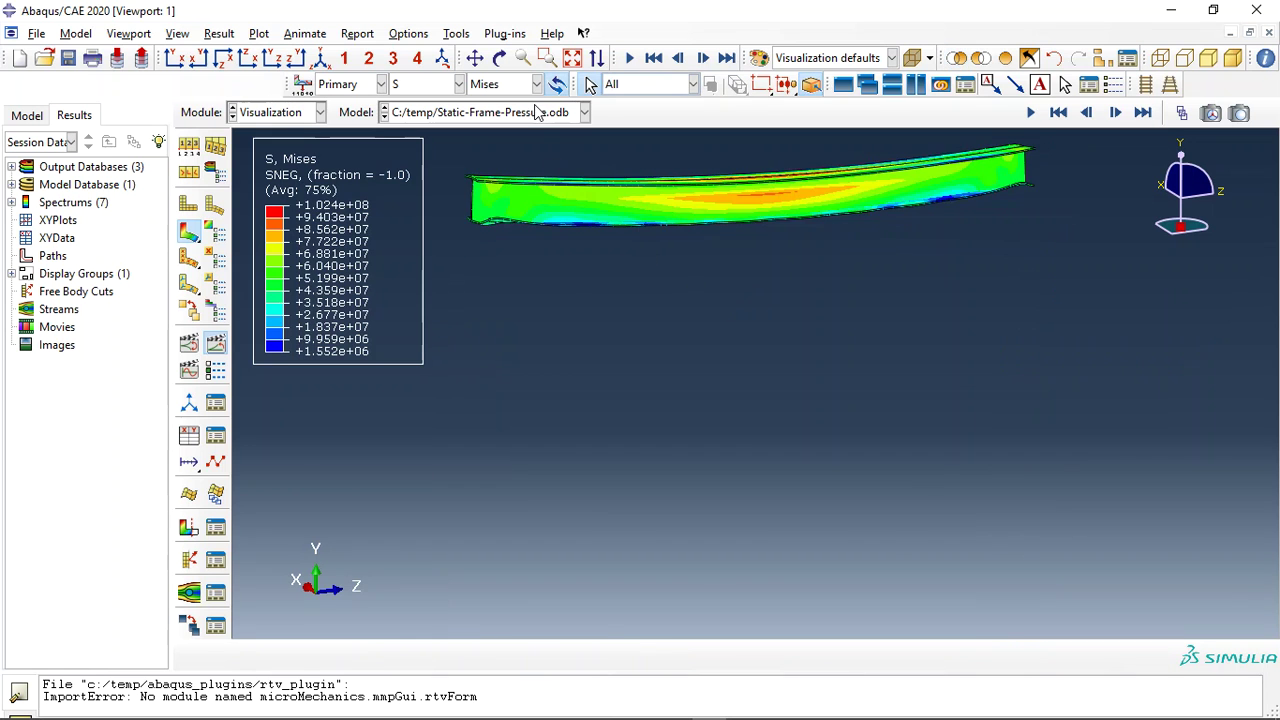
- Orbit the isolated beam to an end-on I-section view and contour it by NT11 temperature
click(572, 60)
click(501, 60)
drag(700, 430, 930, 280)
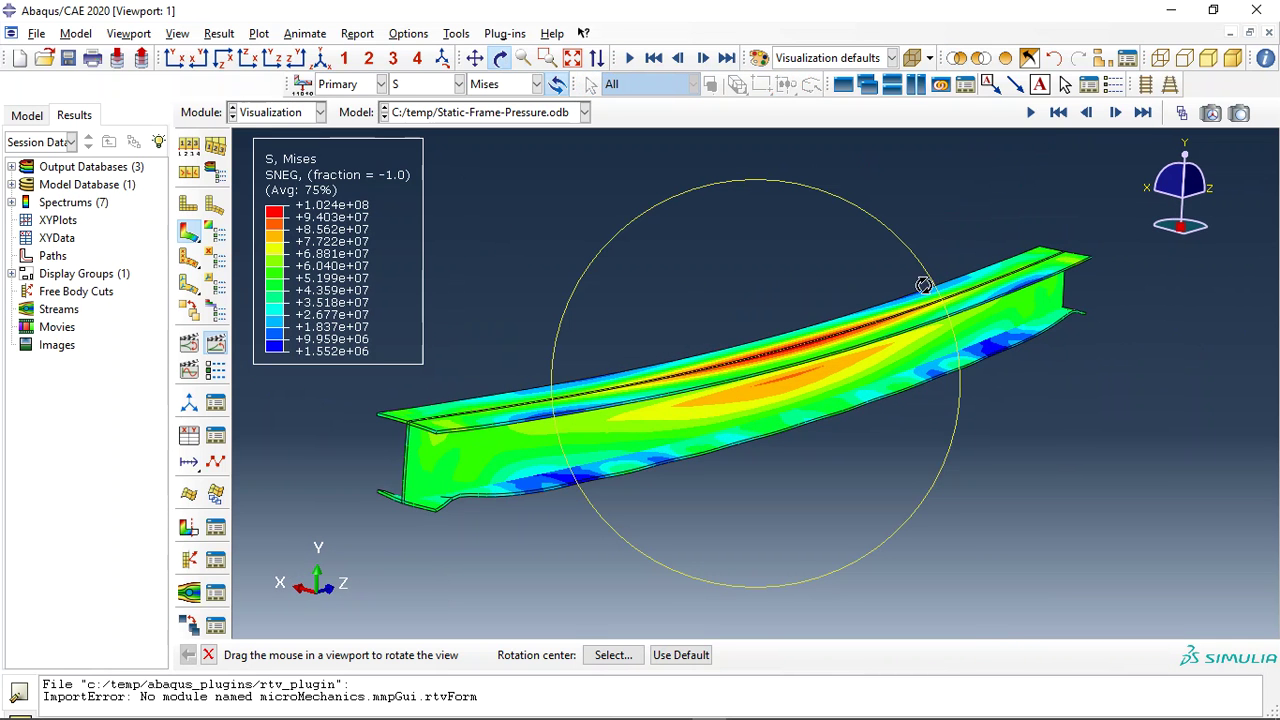
drag(704, 441, 738, 307)
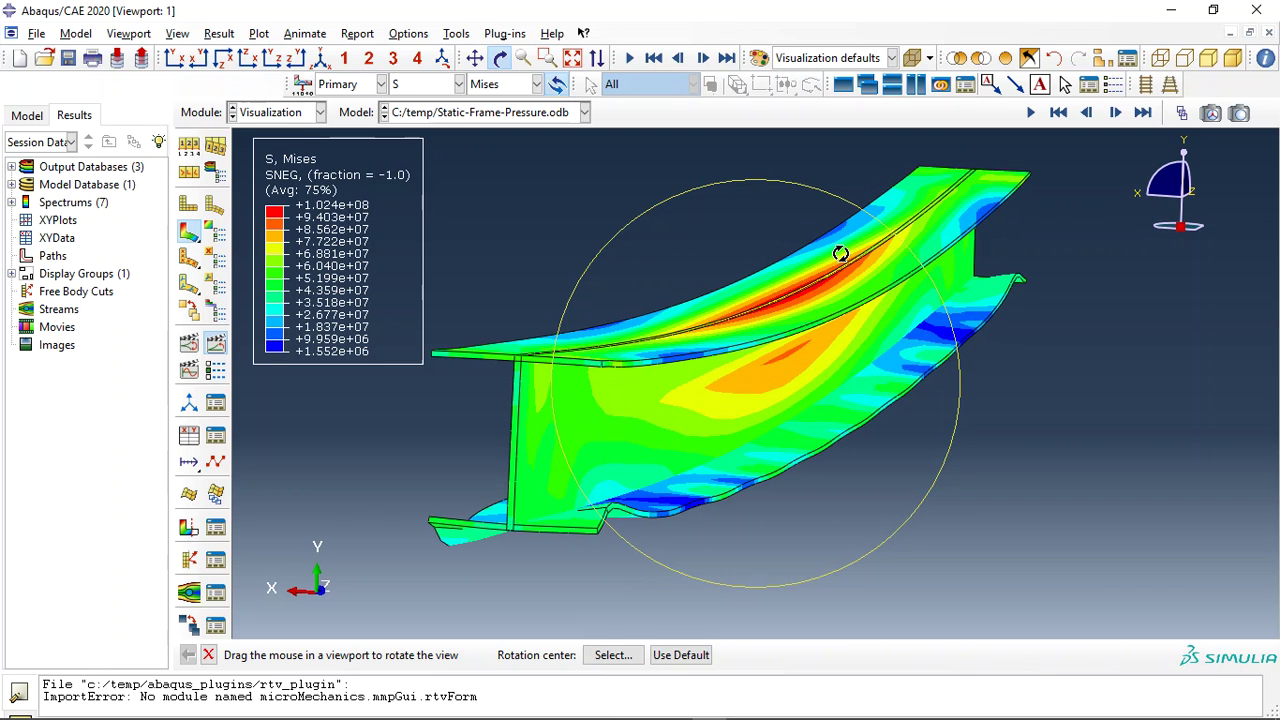
drag(743, 455, 763, 409)
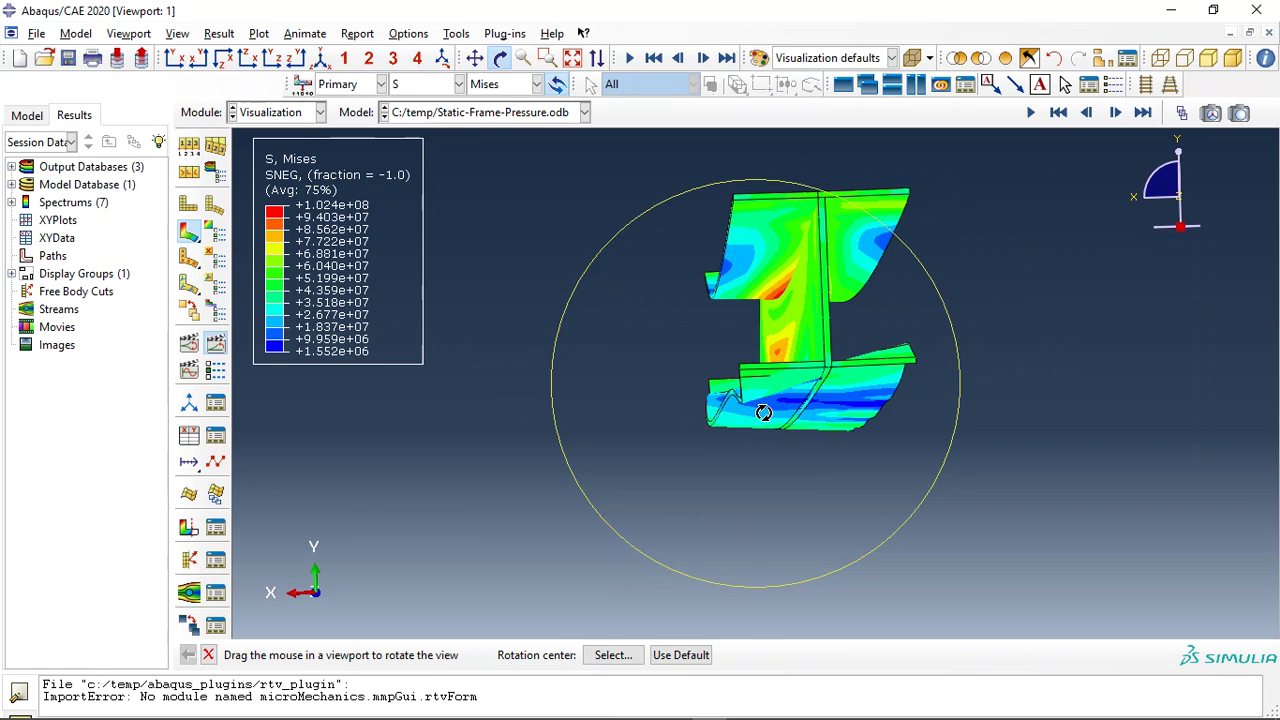
click(430, 84)
click(420, 141)
drag(896, 340, 722, 323)
- Contour the isolated beam by PEEQ plastic strain and orbit to inspect it
click(420, 84)
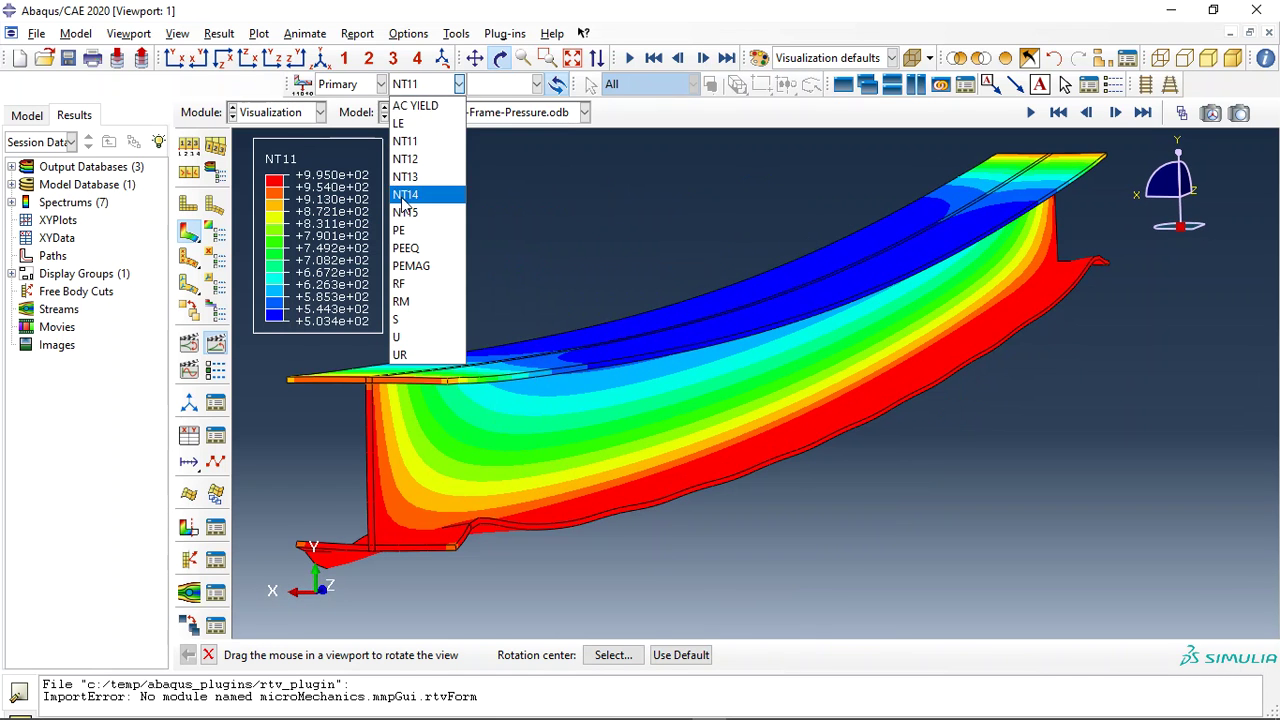
click(420, 246)
drag(720, 314, 810, 300)
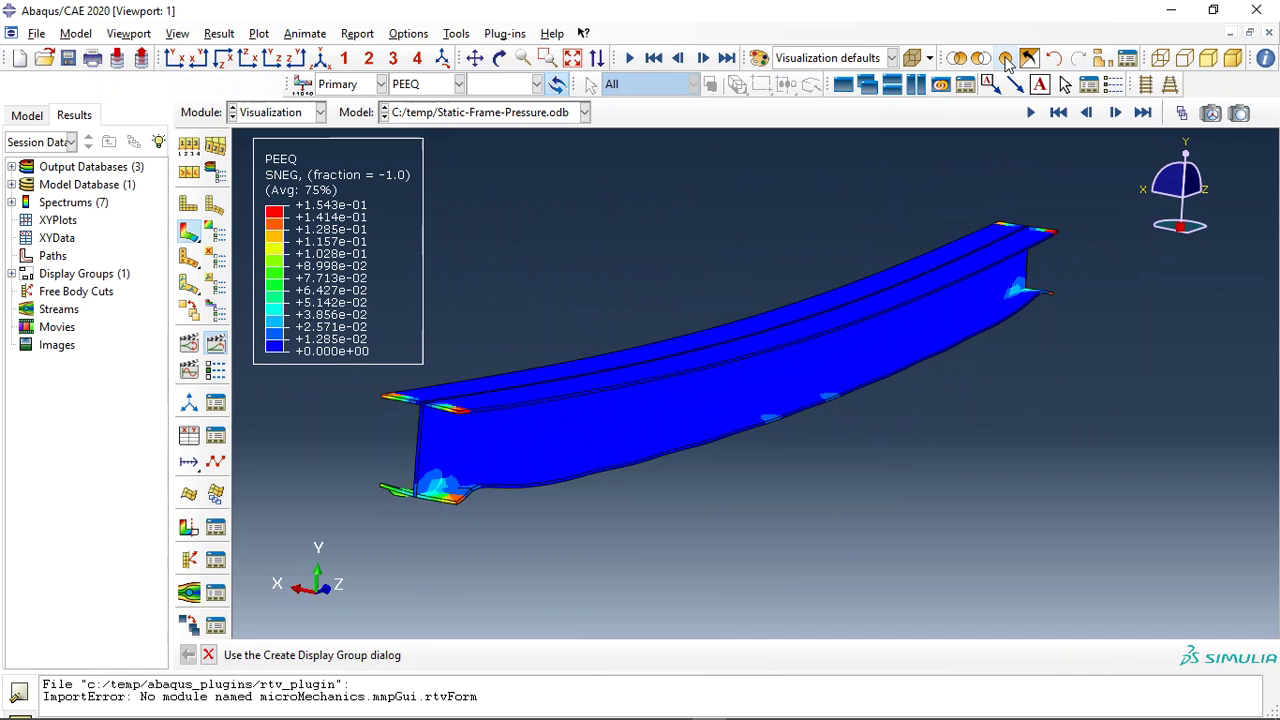
- Show the whole frame contoured by U displacement magnitude, then switch to the abaqusfem.com browser page
click(1005, 57)
click(420, 84)
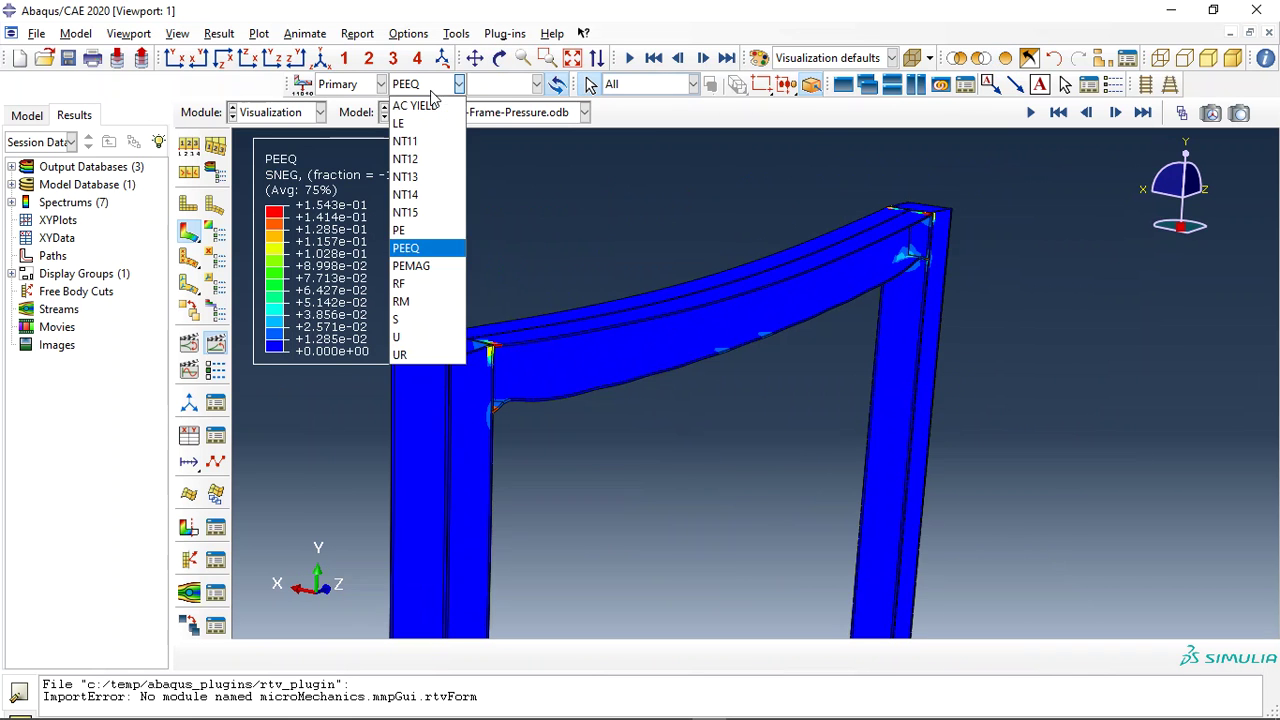
click(442, 343)
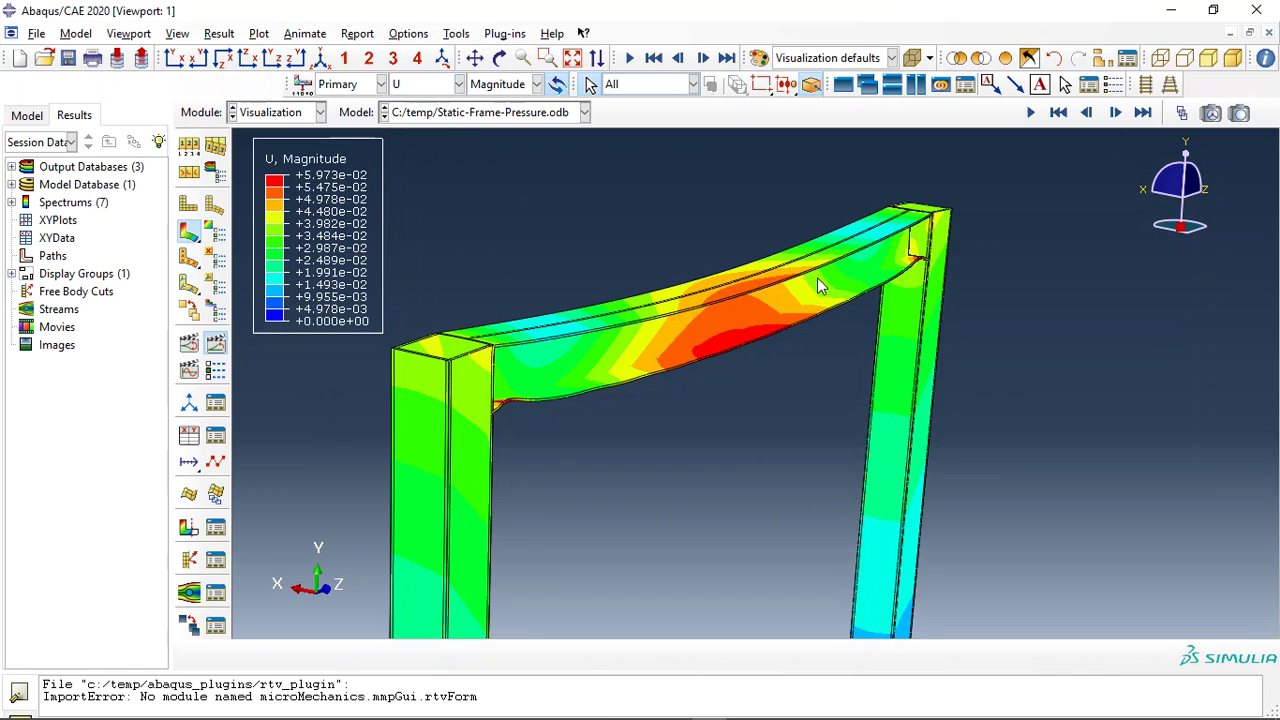
click(499, 57)
drag(849, 497, 796, 469)
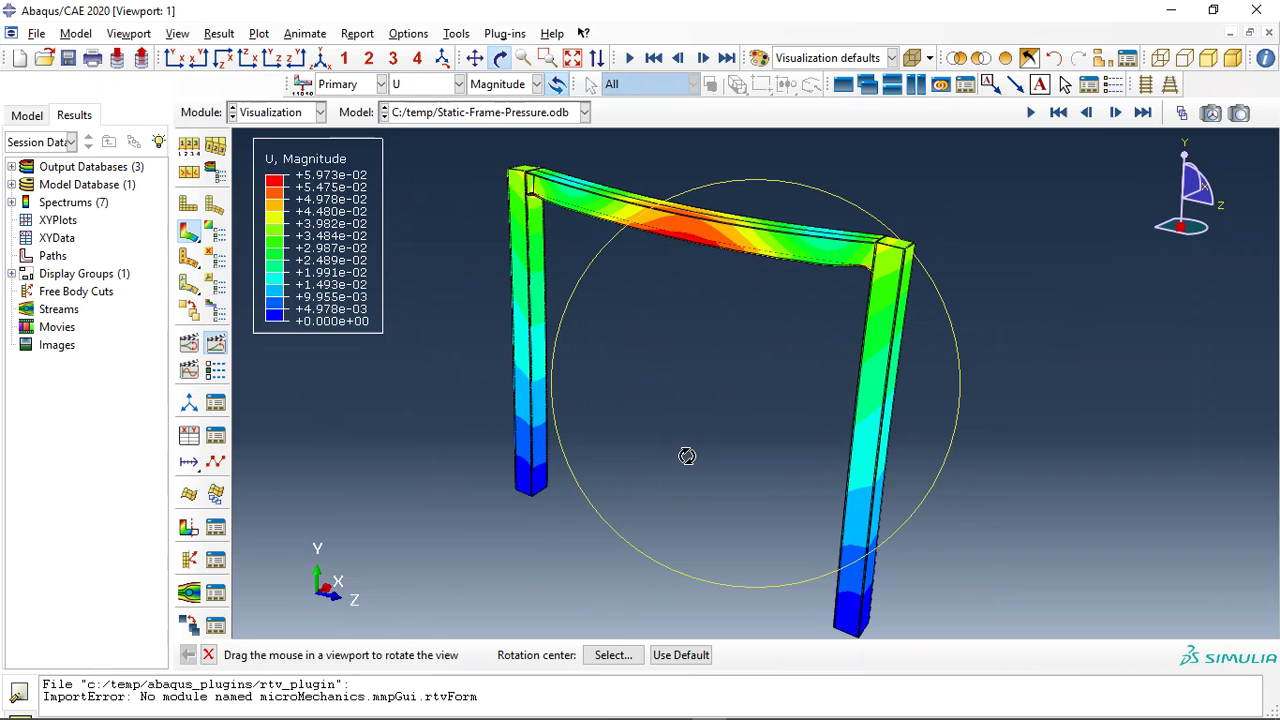
key(Escape)
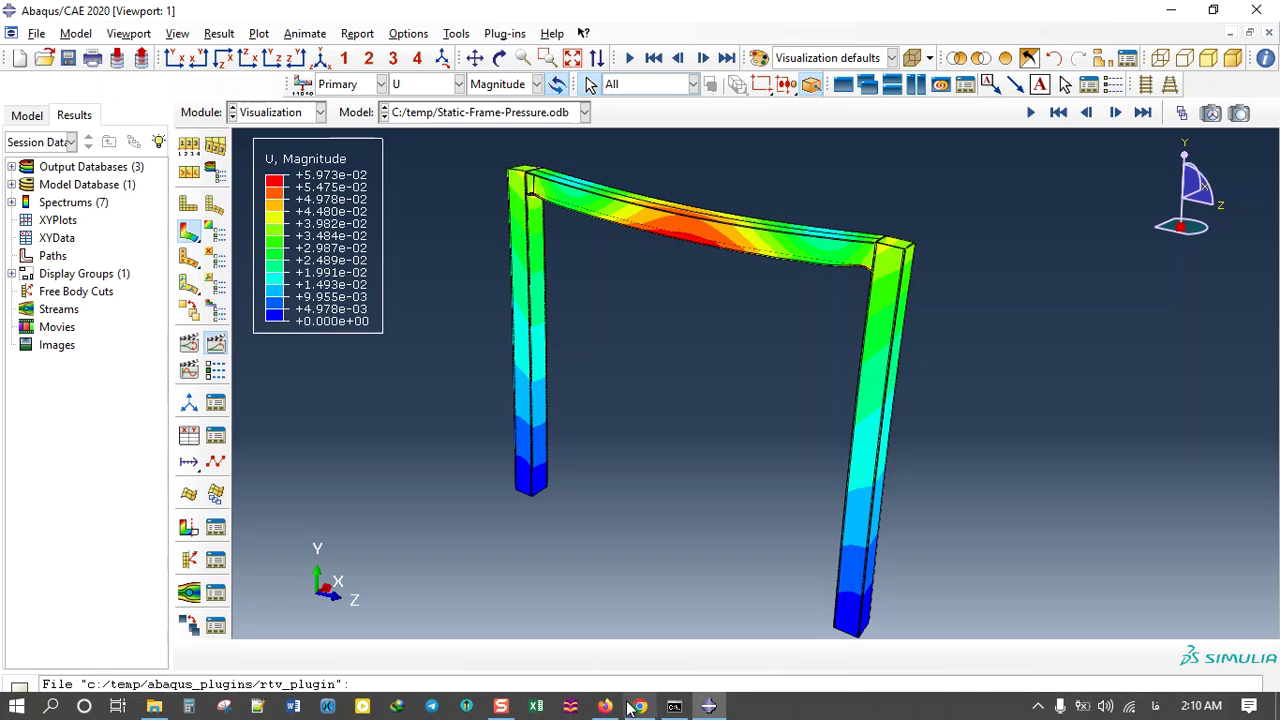
click(605, 707)
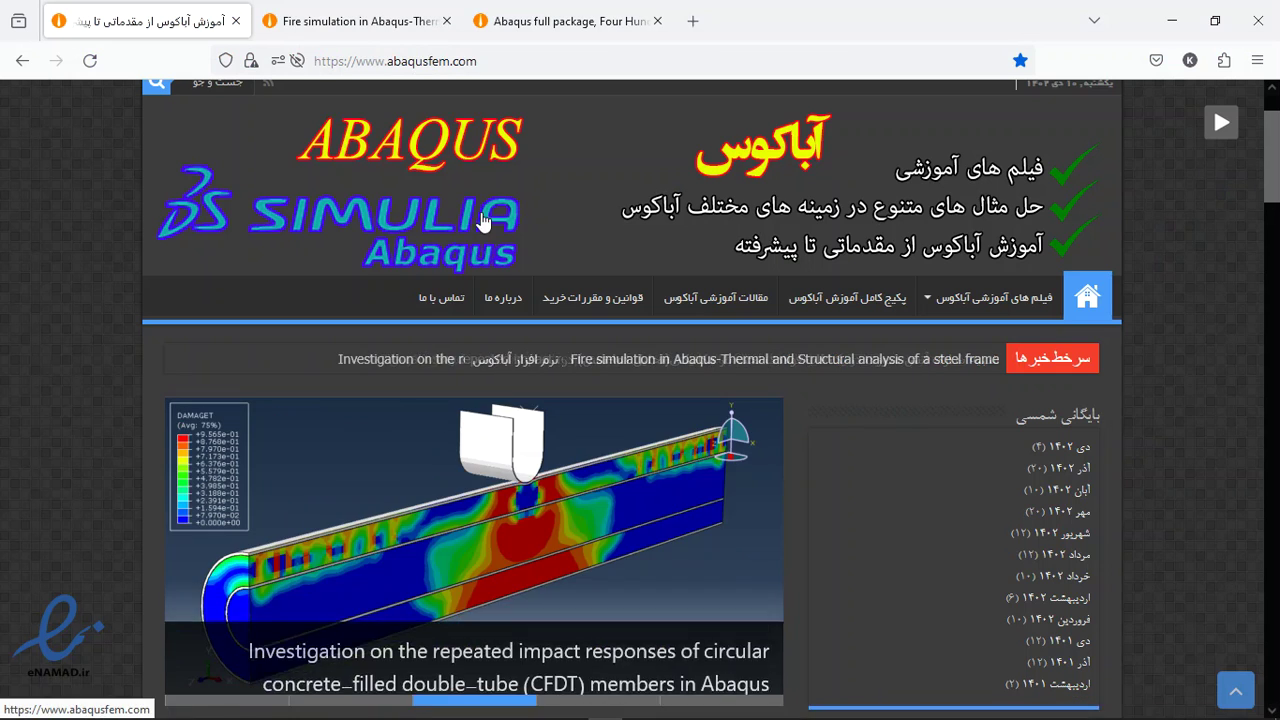
- Open the fire simulation steel frame tutorial tab and scroll down to its results and purchase offer
scroll(491, 234, down, 3)
scroll(491, 234, up, 4)
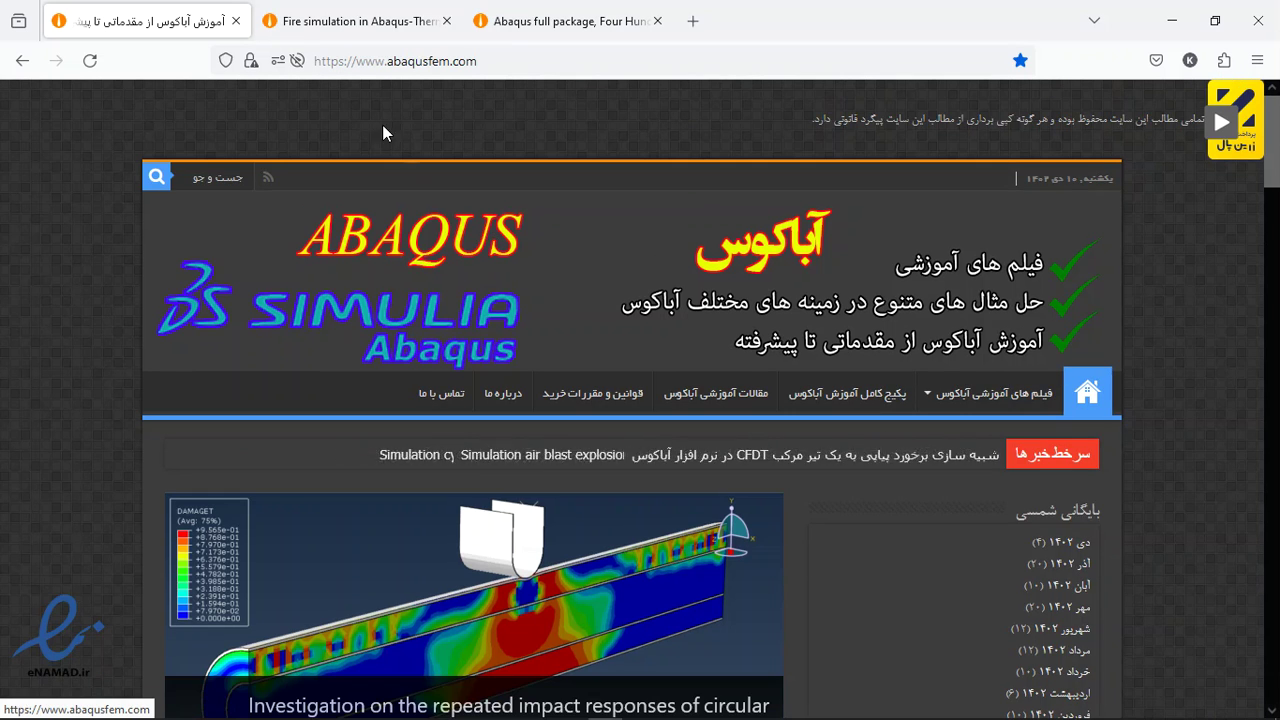
scroll(541, 288, down, 5)
scroll(541, 288, down, 1)
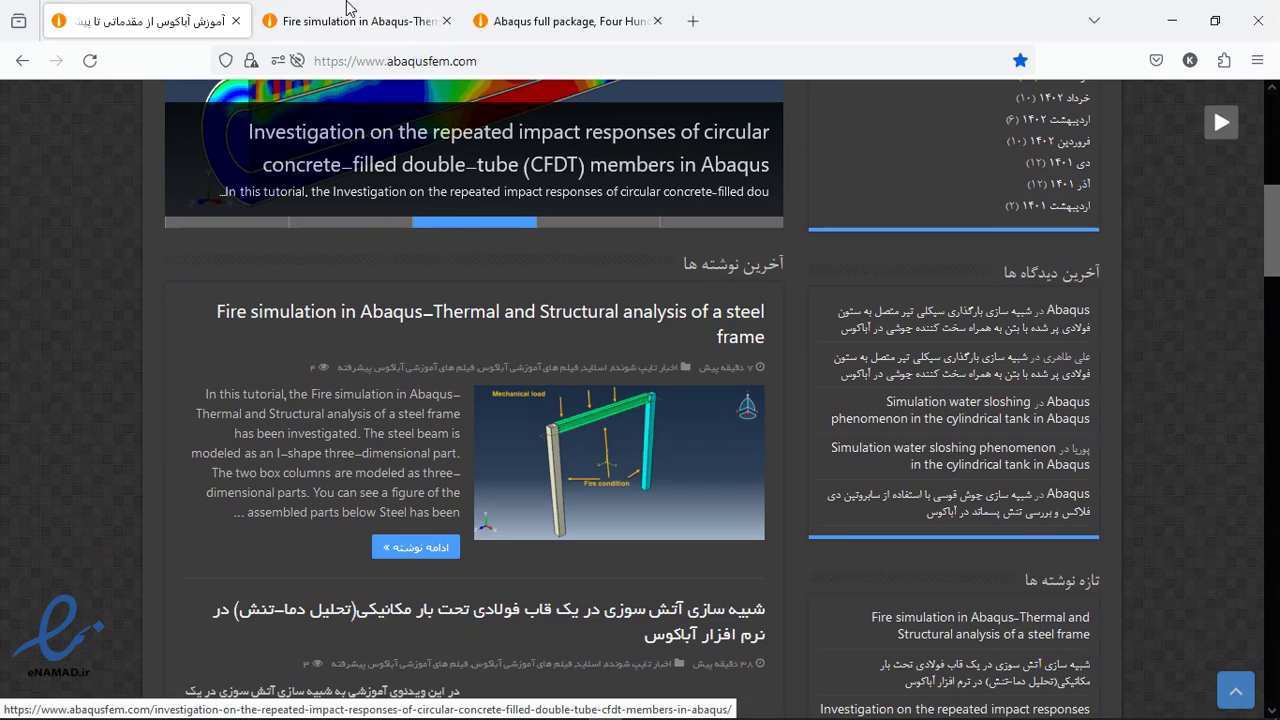
click(355, 21)
scroll(485, 262, down, 5)
scroll(485, 262, down, 1)
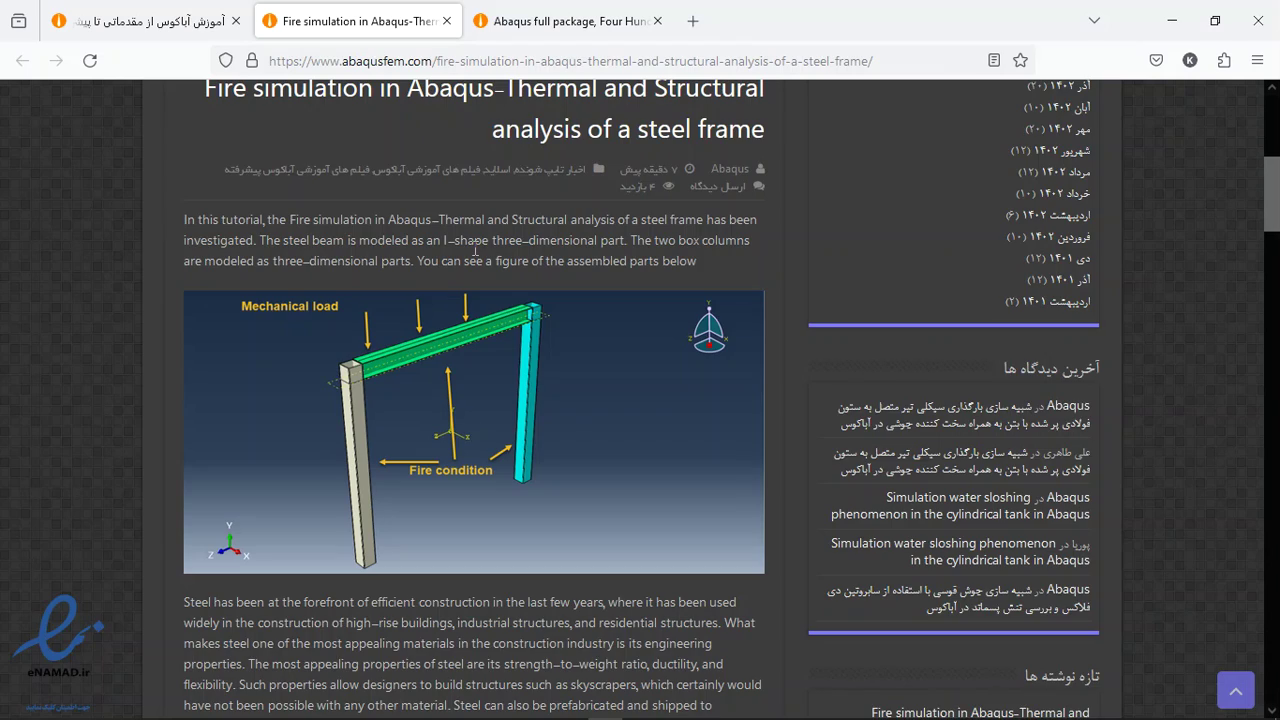
scroll(487, 250, down, 3)
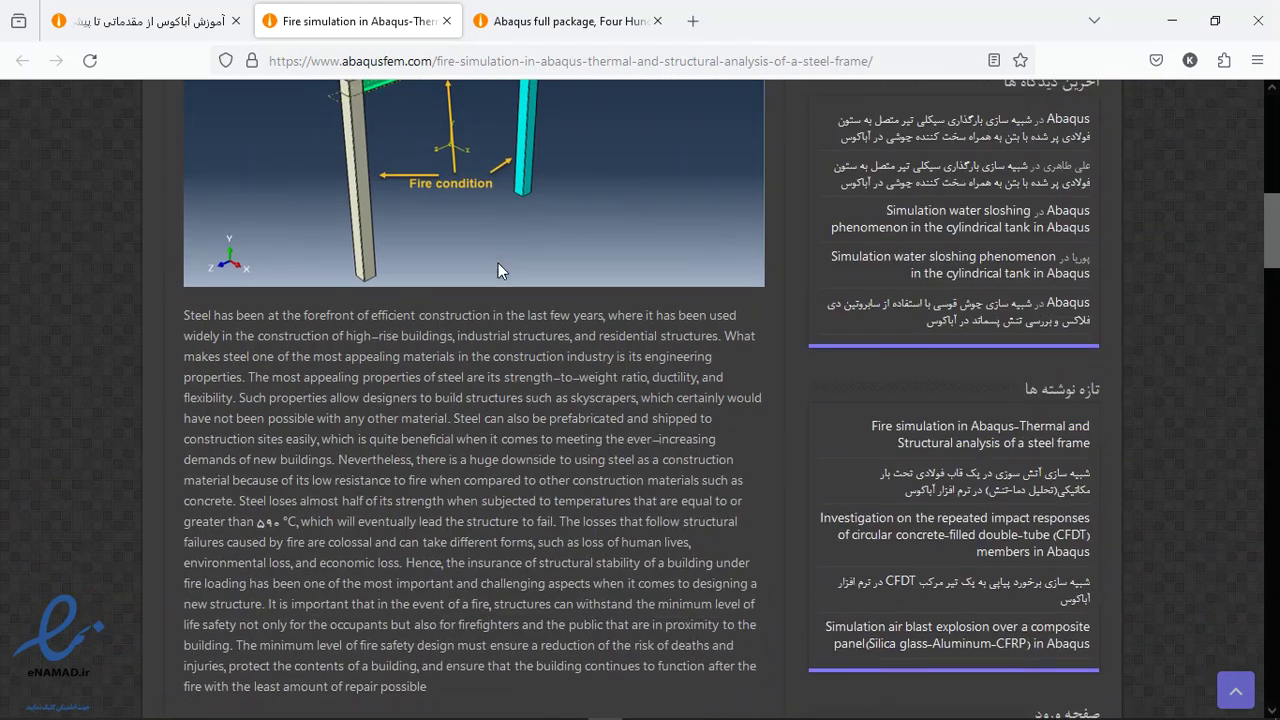
scroll(502, 268, down, 6)
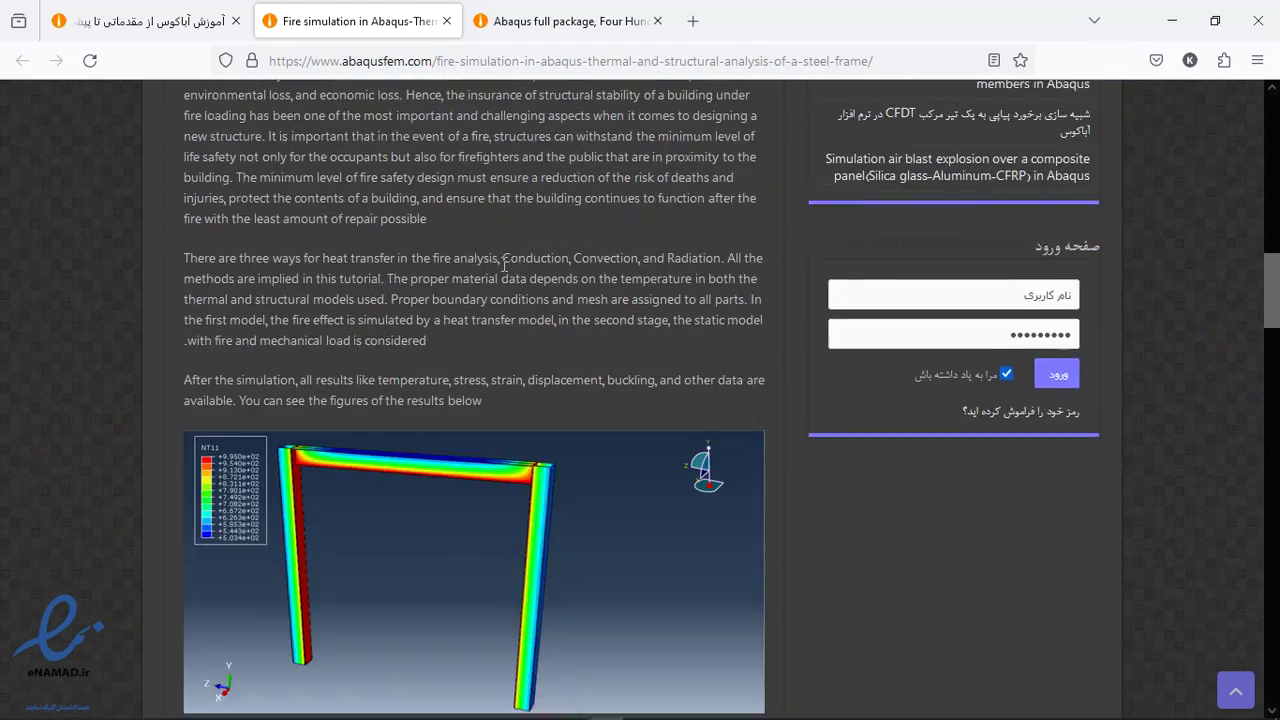
scroll(502, 265, down, 10)
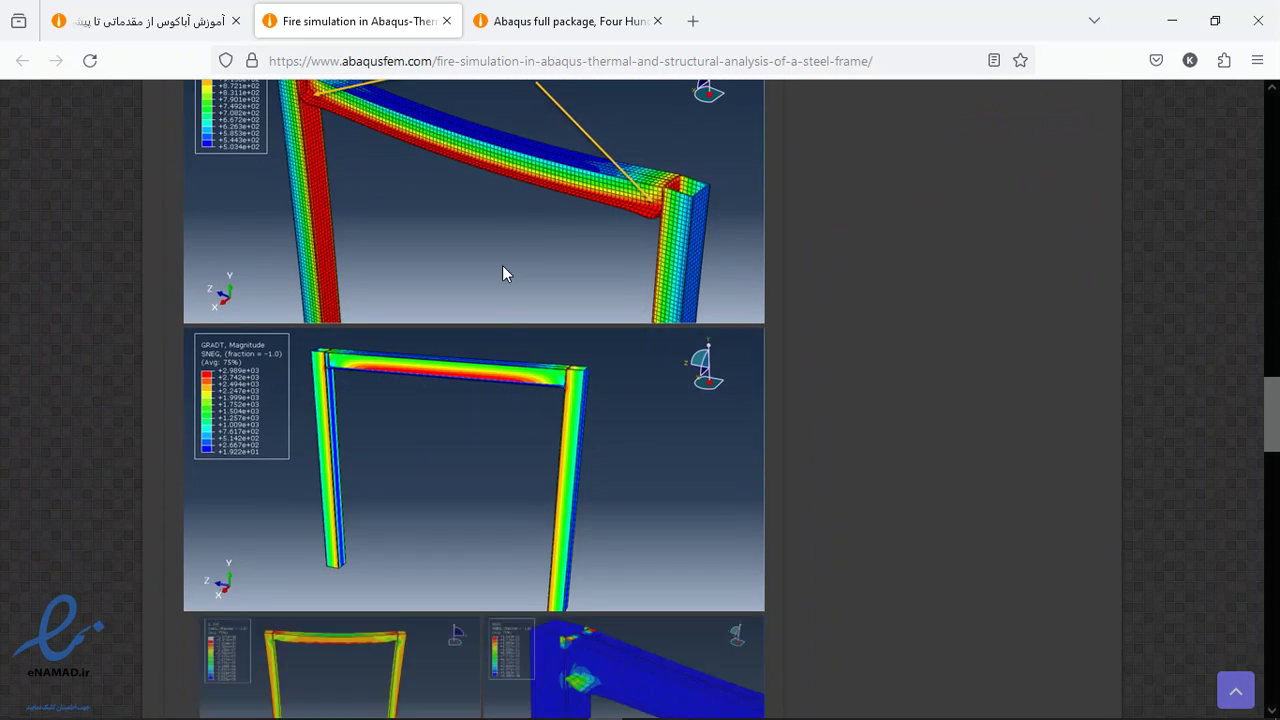
scroll(502, 266, down, 3)
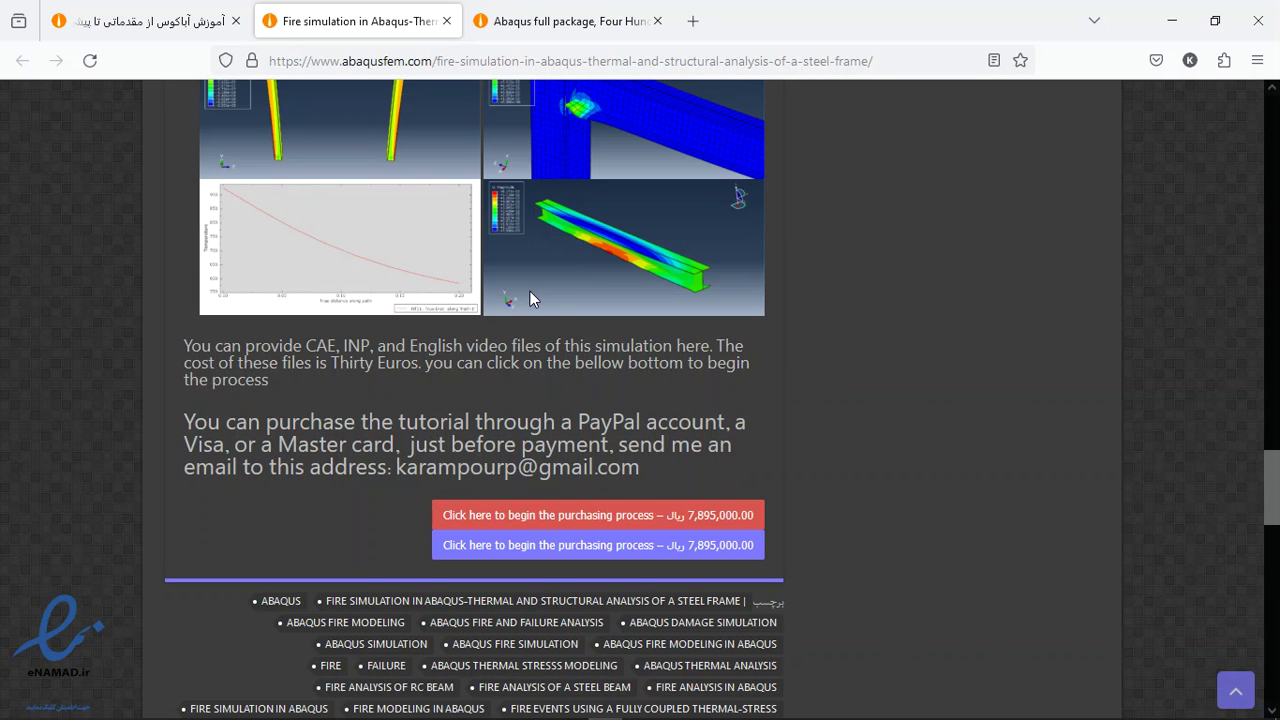
- Highlight the word PayPal, then the contact e-mail address, in the purchase text
drag(580, 421, 641, 411)
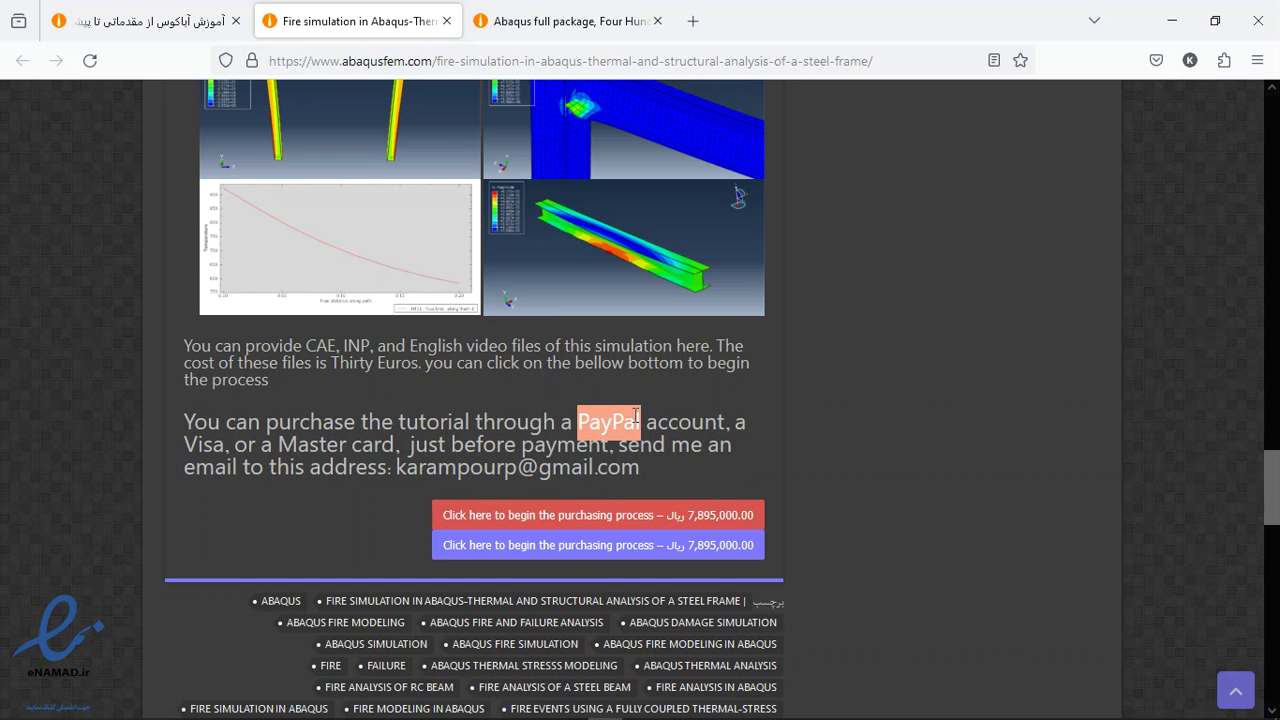
click(526, 458)
drag(640, 467, 395, 468)
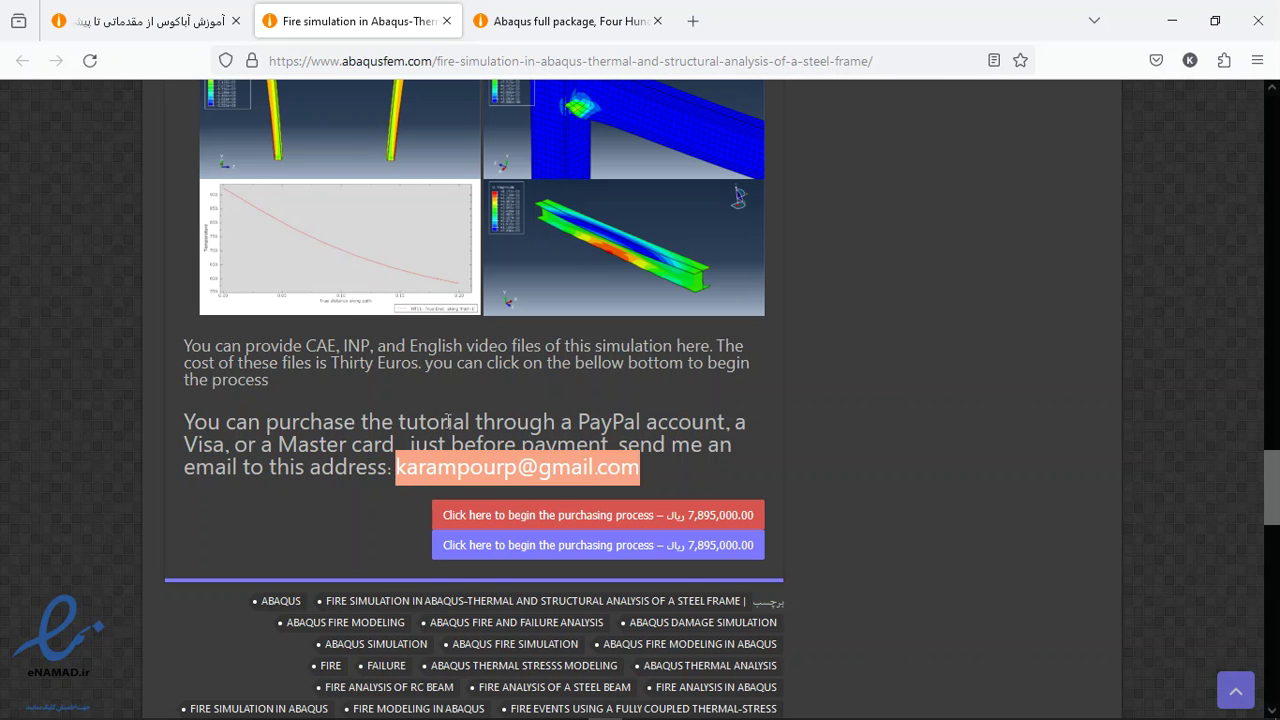
- Read the 430-tutorial Abaqus full package page down to its 96,555,000 Rial purchase buttons
click(530, 20)
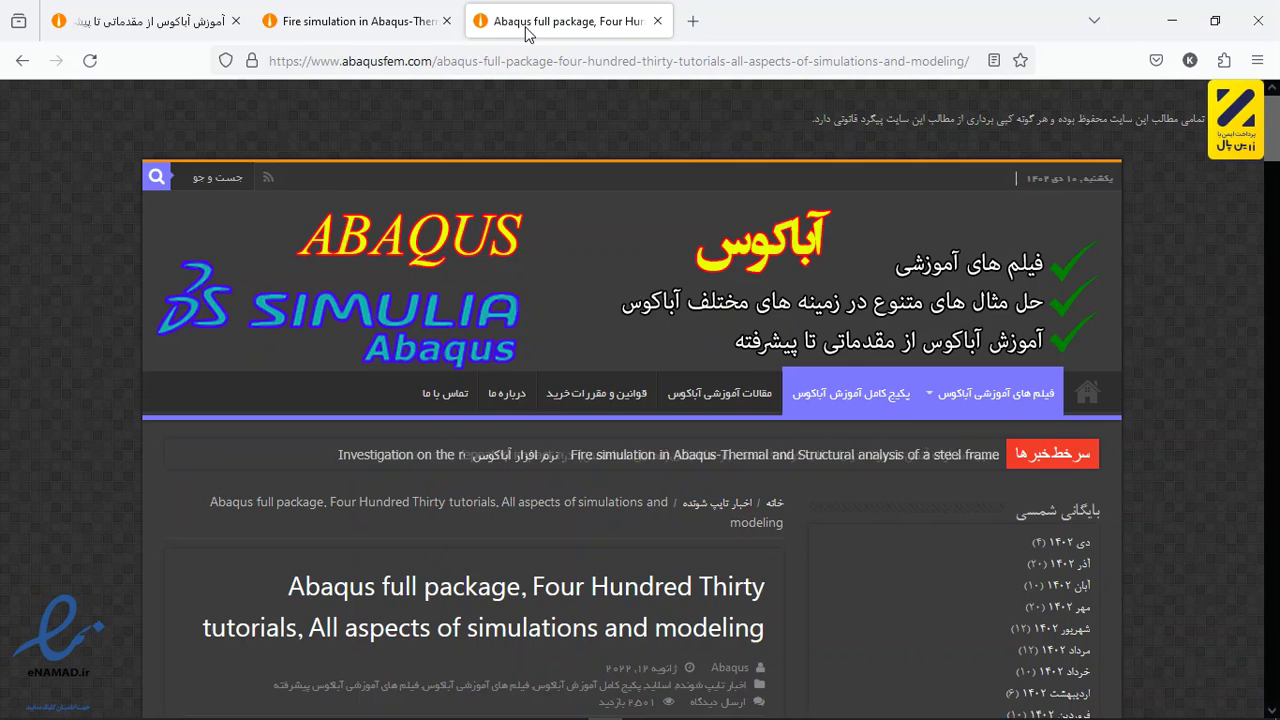
scroll(450, 343, down, 3)
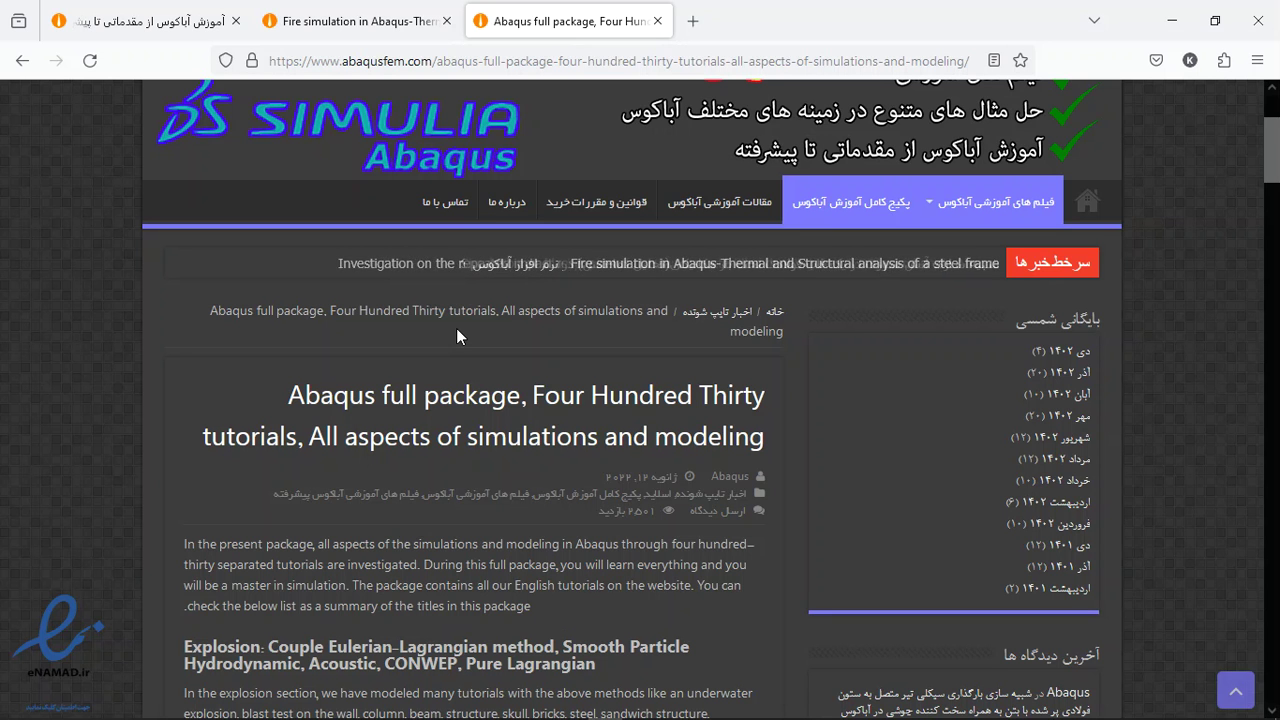
scroll(466, 350, down, 3)
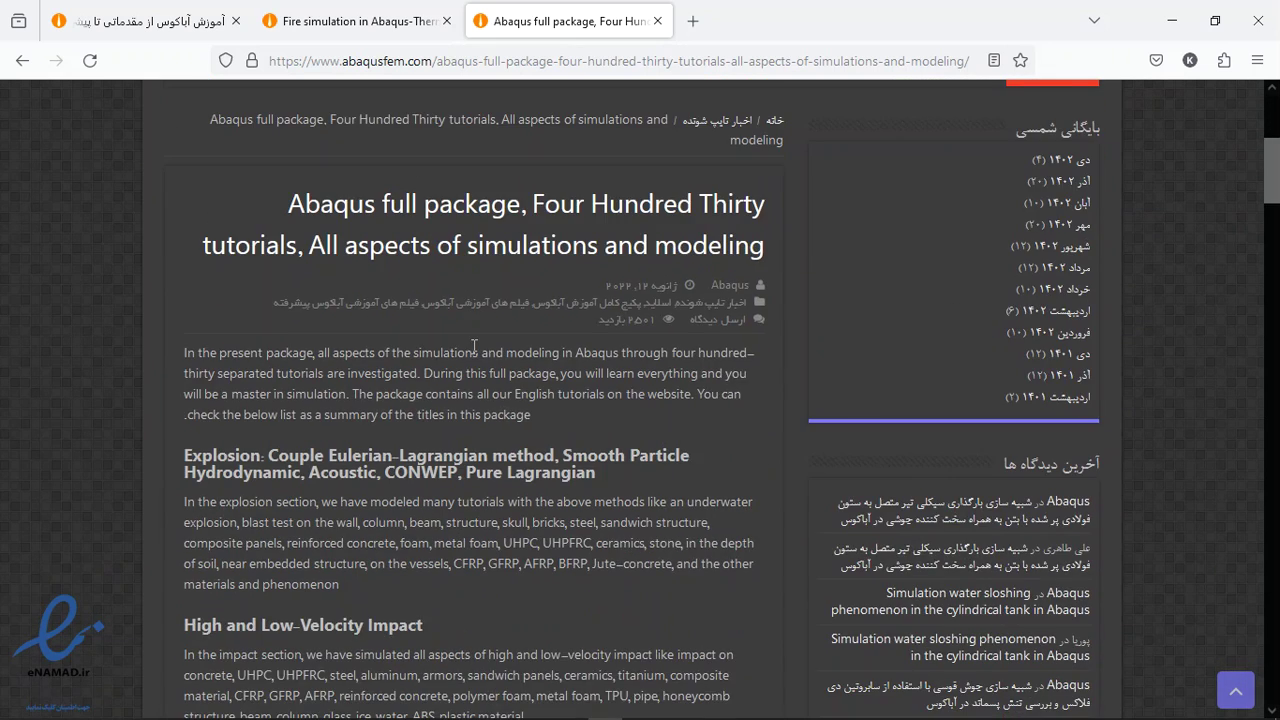
scroll(475, 350, down, 1)
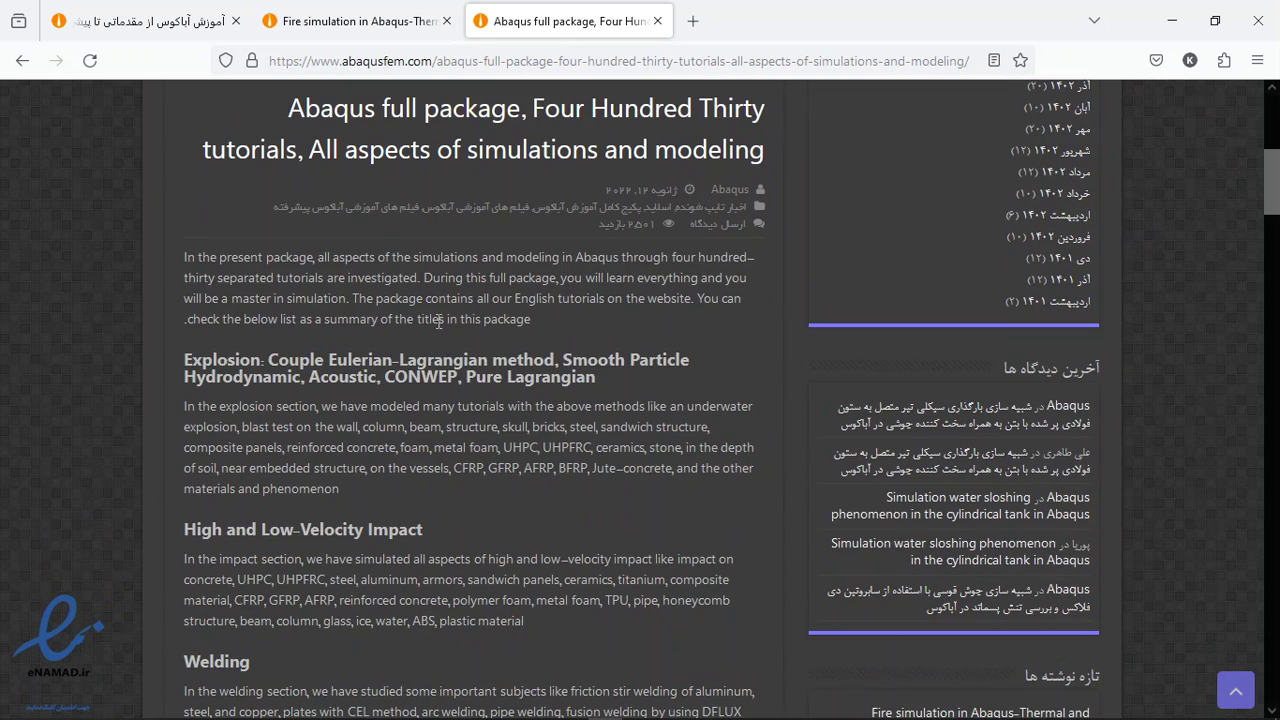
scroll(470, 327, down, 1)
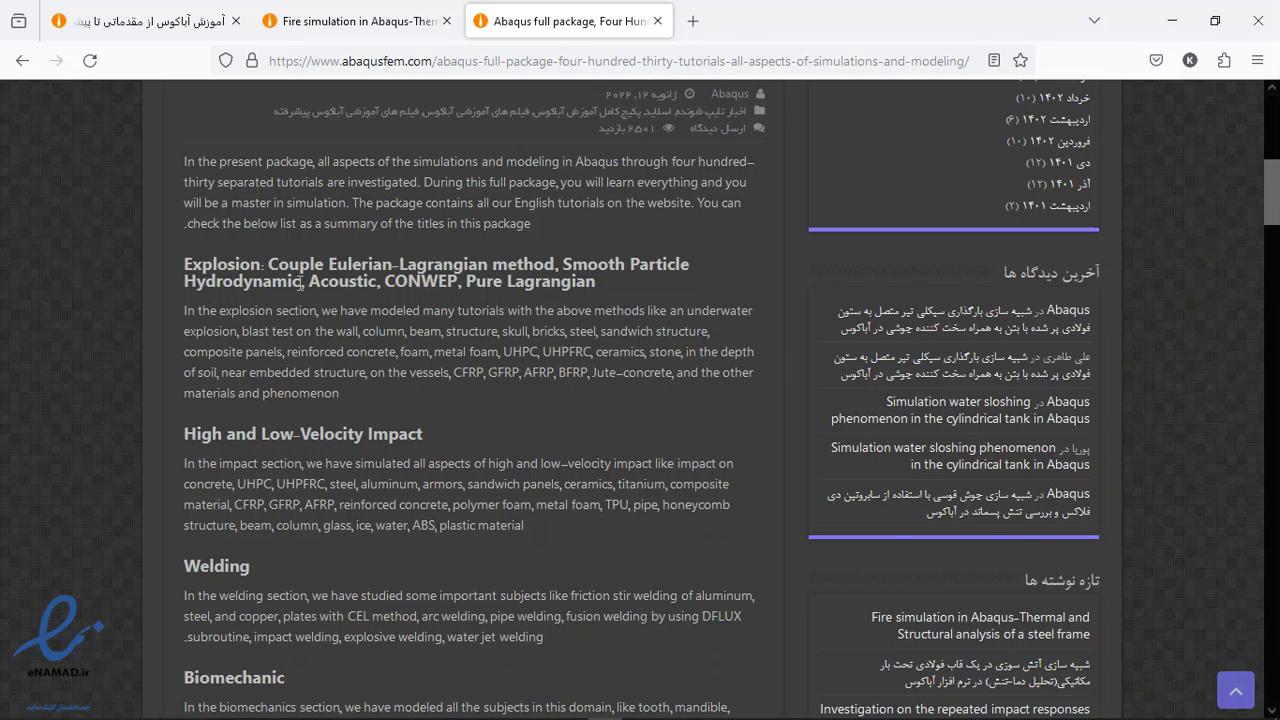
scroll(311, 309, down, 1)
scroll(276, 366, down, 1)
scroll(276, 366, down, 5)
scroll(282, 300, down, 20)
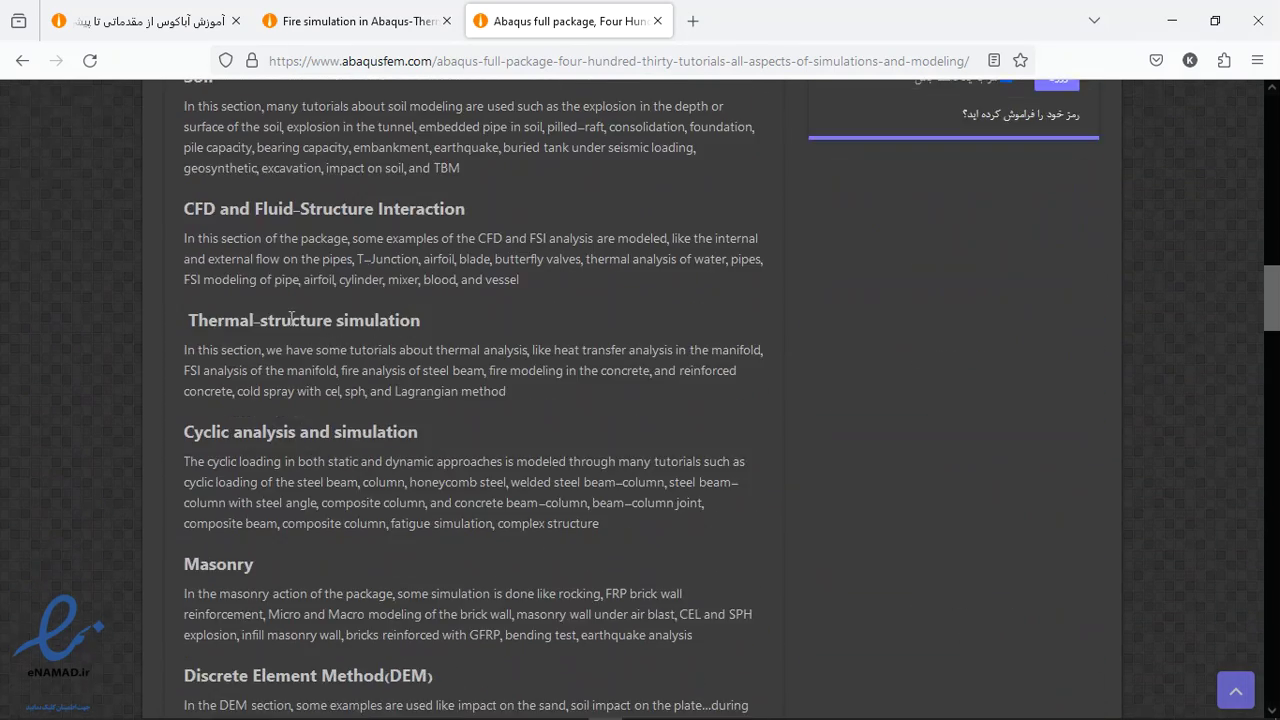
scroll(305, 324, down, 2)
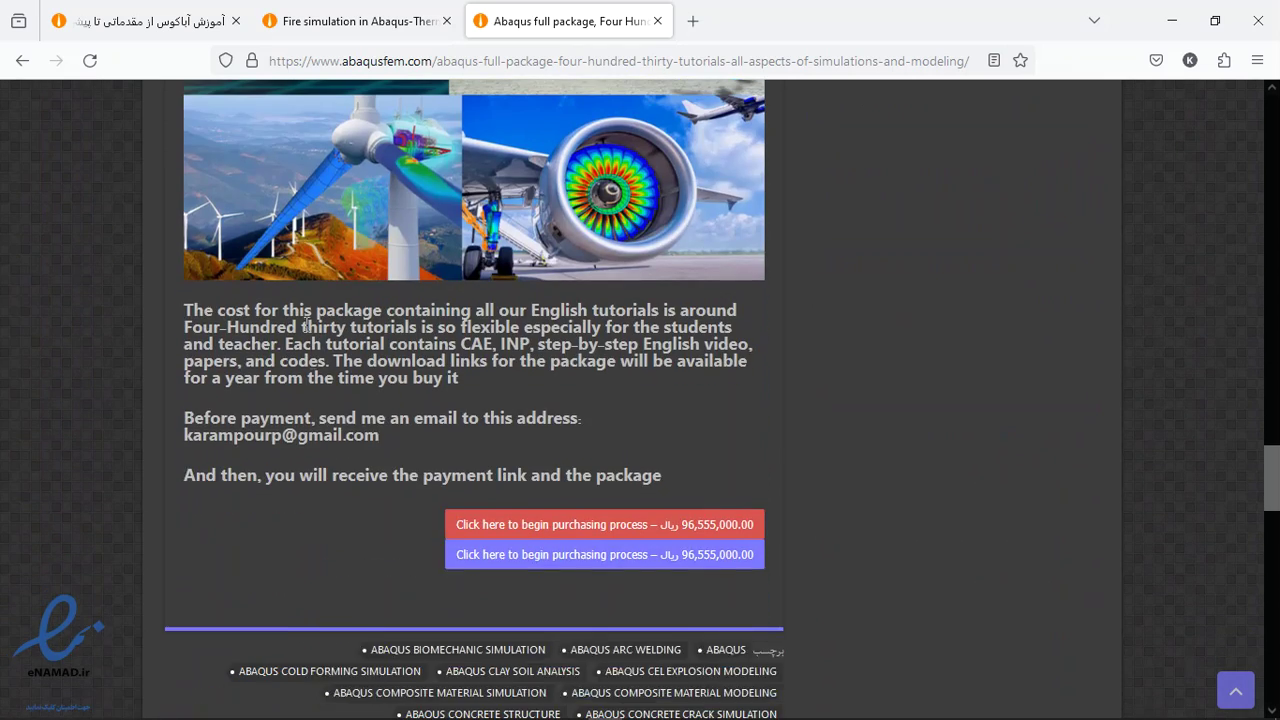